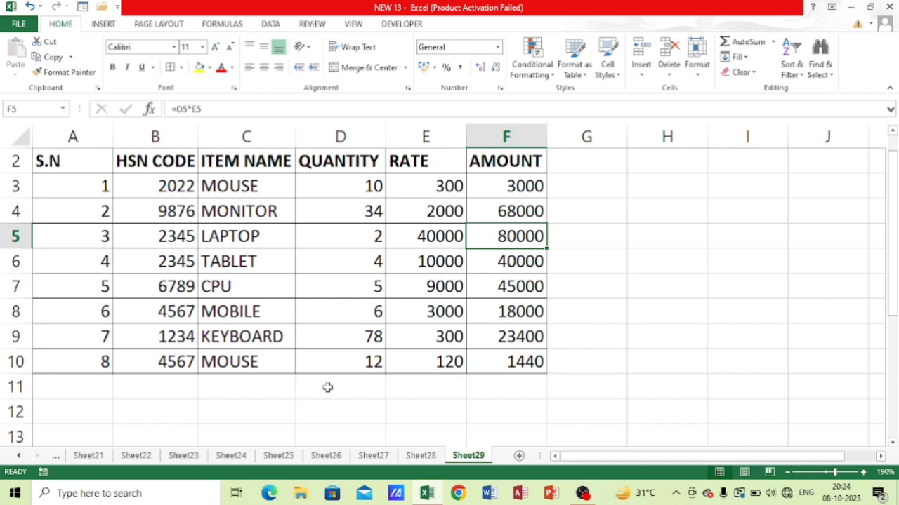
Step: Apply all borders to the empty block D12:F16 below the item table
{"action": "left_click", "coordinate": [338, 386]}
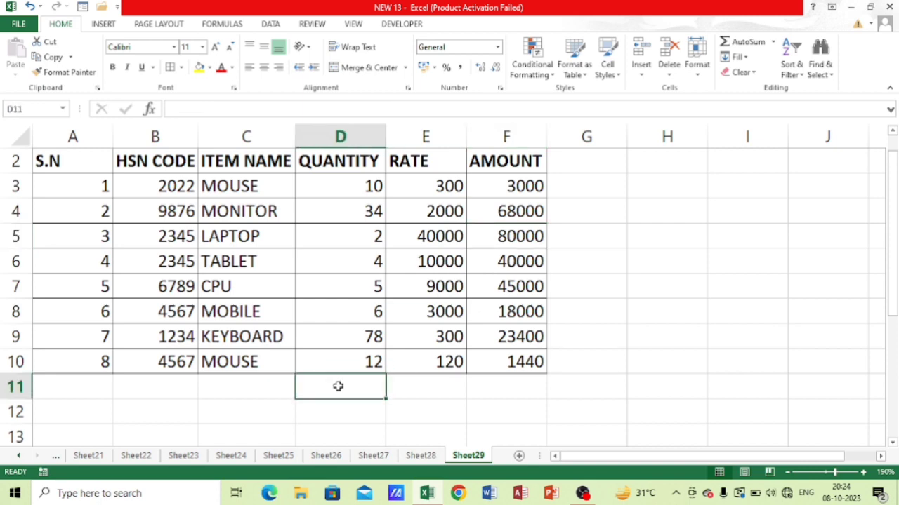
{"action": "left_click_drag", "start_coordinate": [337, 386], "coordinate": [497, 328]}
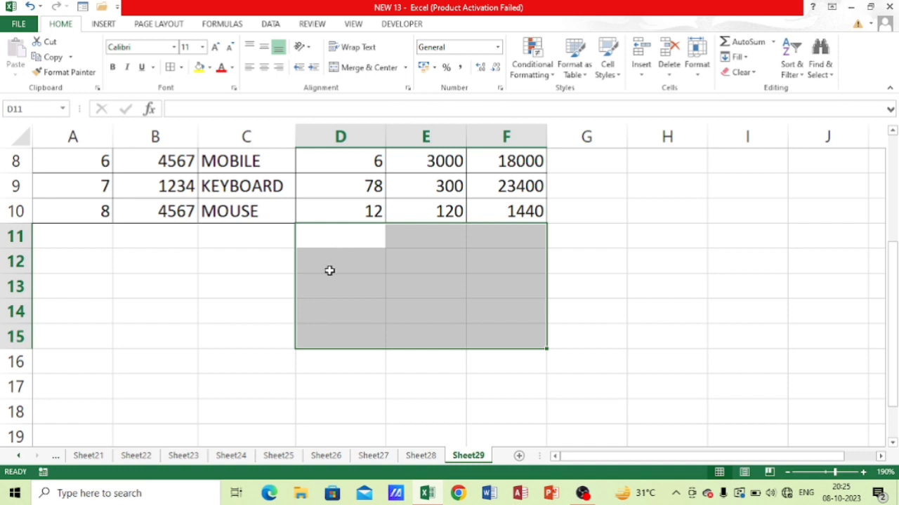
{"action": "left_click_drag", "start_coordinate": [323, 257], "coordinate": [502, 351]}
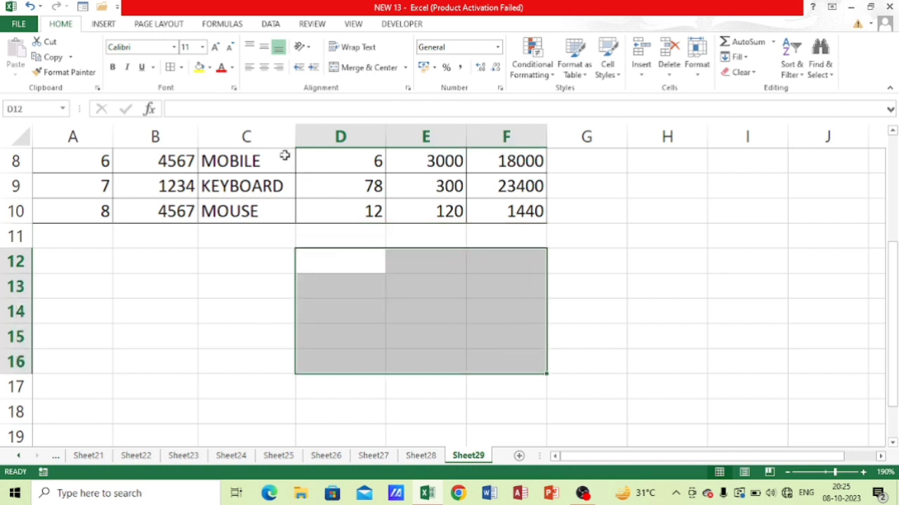
{"action": "left_click", "coordinate": [171, 66]}
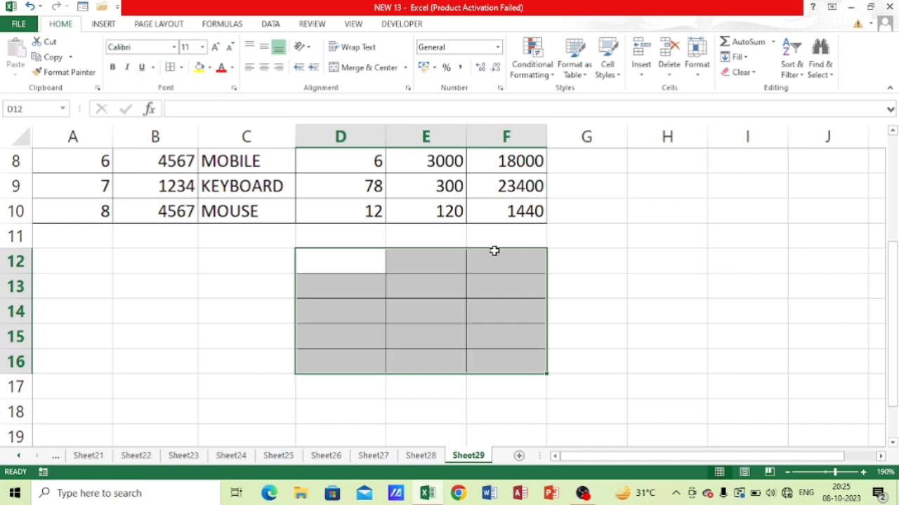
{"action": "left_click", "coordinate": [674, 306]}
Step: Merge columns D and E across each row of D12:E16, keeping the five rows separate
{"action": "left_click_drag", "start_coordinate": [341, 265], "coordinate": [404, 356]}
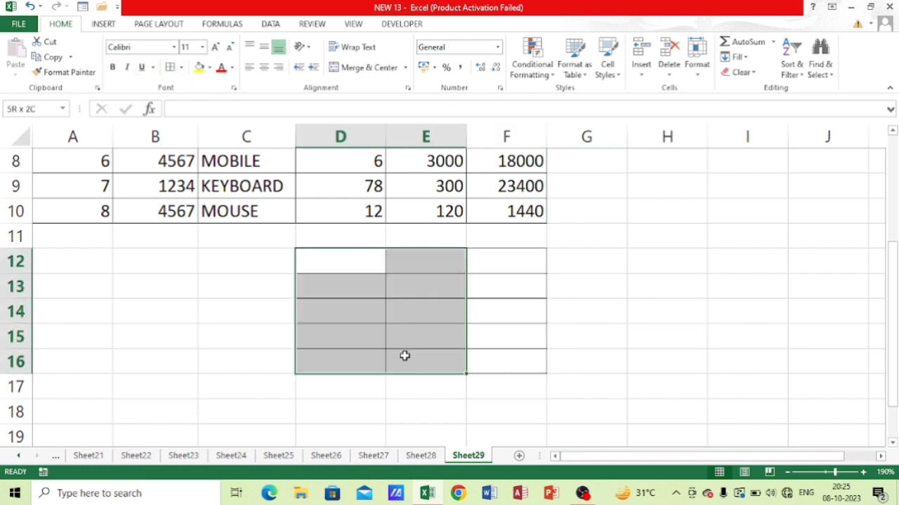
{"action": "left_click", "coordinate": [405, 68]}
{"action": "left_click", "coordinate": [373, 100]}
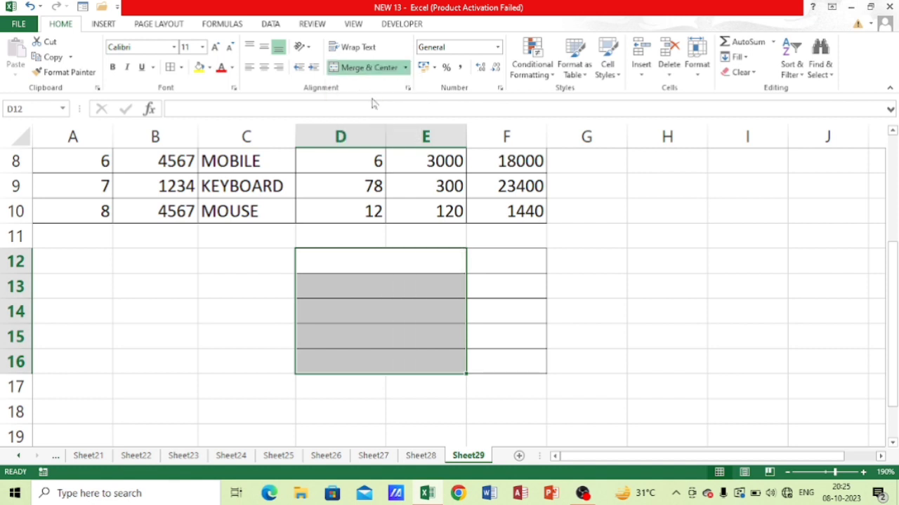
{"action": "left_click", "coordinate": [663, 315]}
{"action": "left_click", "coordinate": [383, 257]}
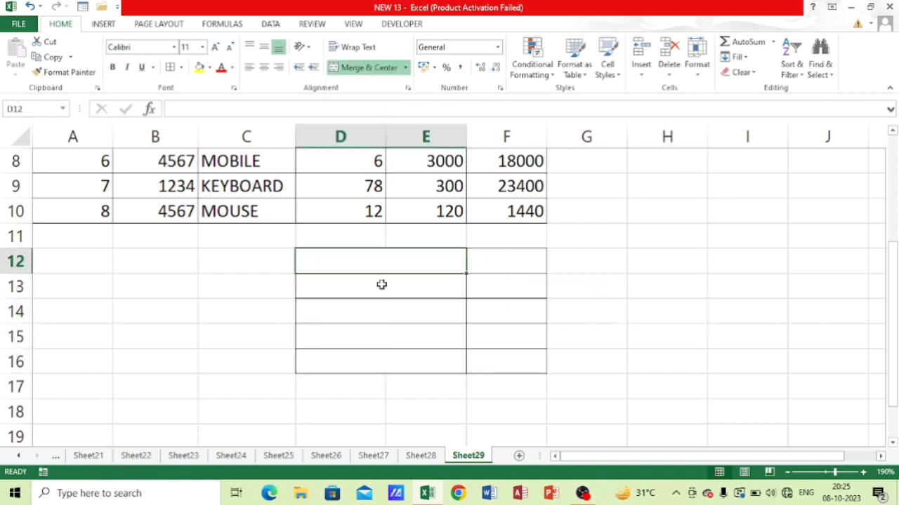
{"action": "left_click", "coordinate": [382, 286]}
{"action": "left_click", "coordinate": [381, 313]}
{"action": "left_click", "coordinate": [381, 342]}
{"action": "left_click", "coordinate": [382, 364]}
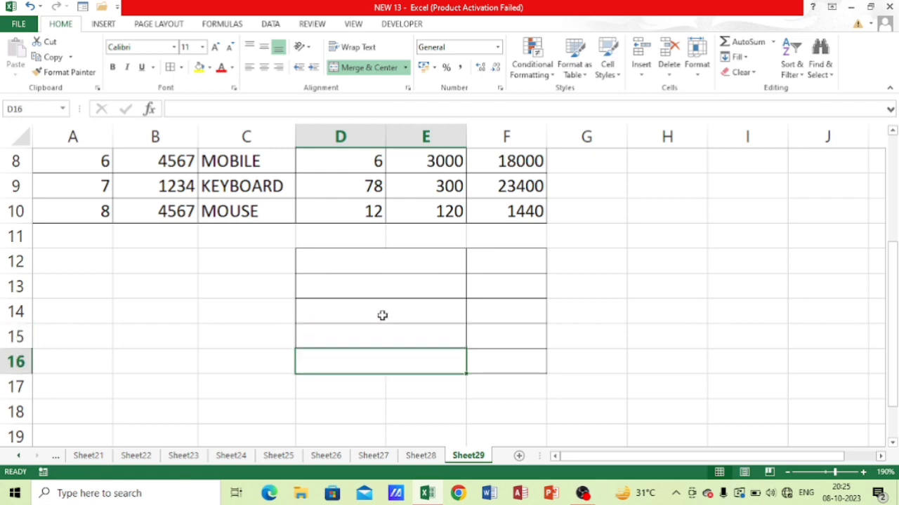
Step: Collapse the ribbon to give the worksheet more room
{"action": "scroll", "coordinate": [581, 311], "scroll_direction": "up", "scroll_amount": 3}
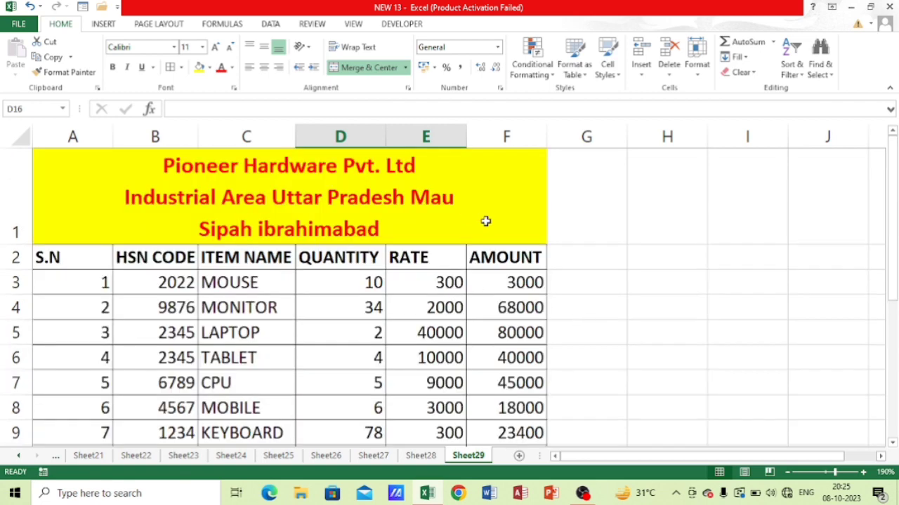
{"action": "key", "text": "ctrl+F1"}
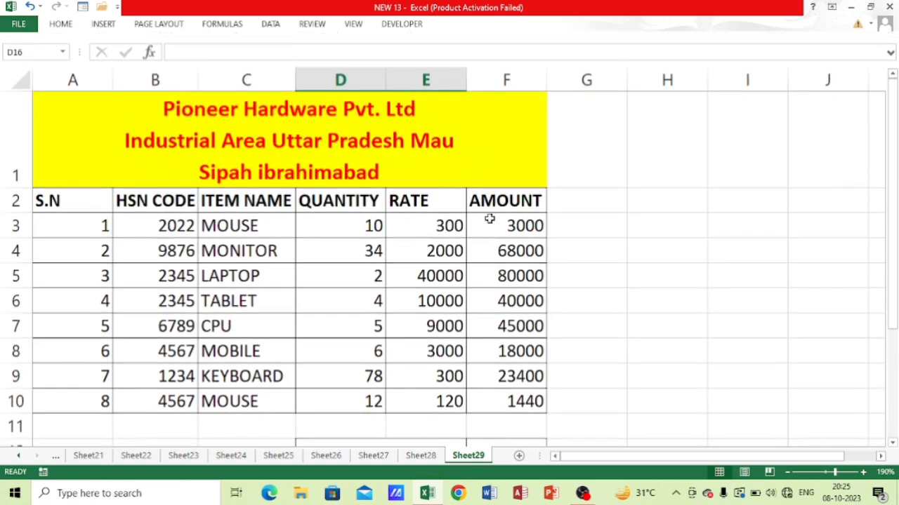
{"action": "scroll", "coordinate": [515, 257], "scroll_direction": "down", "scroll_amount": 1}
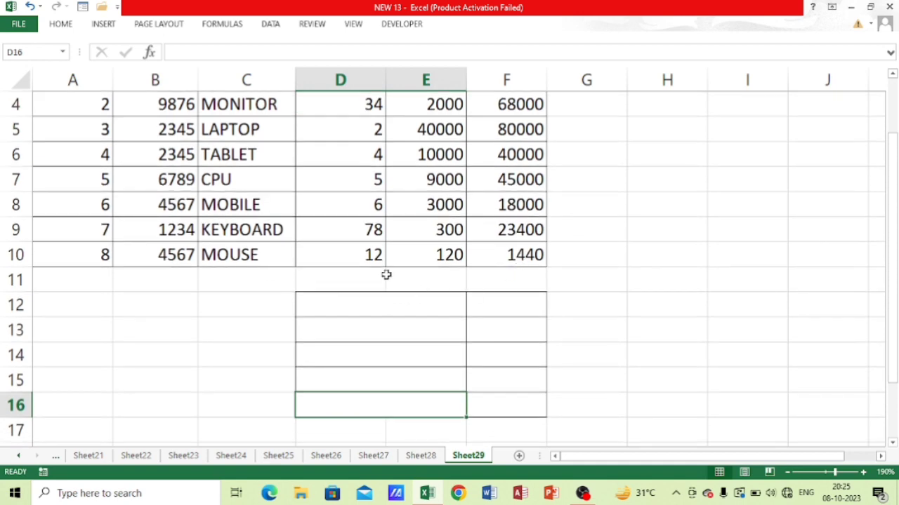
{"action": "scroll", "coordinate": [427, 331], "scroll_direction": "up", "scroll_amount": 1}
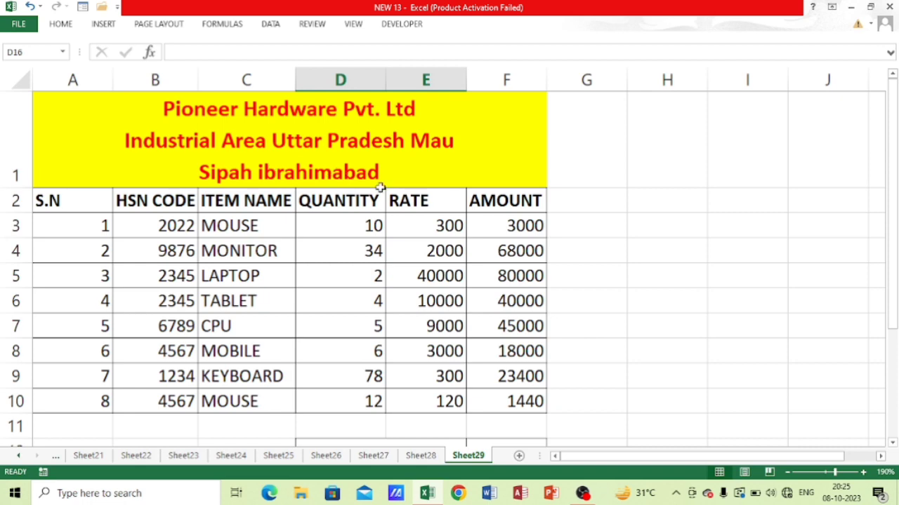
Step: Enter the labels "Total Amount" in D12 and "Discount 10%" in D13 of the summary block
{"action": "scroll", "coordinate": [379, 188], "scroll_direction": "down", "scroll_amount": 1}
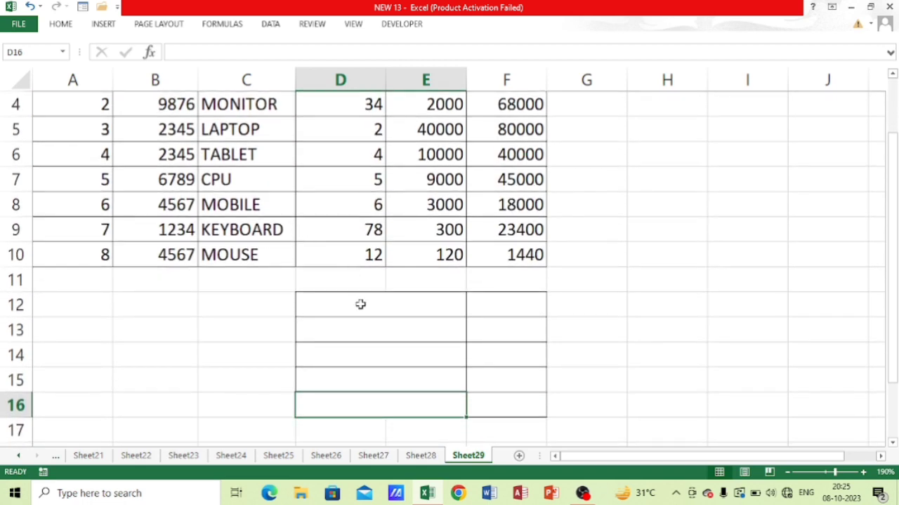
{"action": "left_click", "coordinate": [360, 304]}
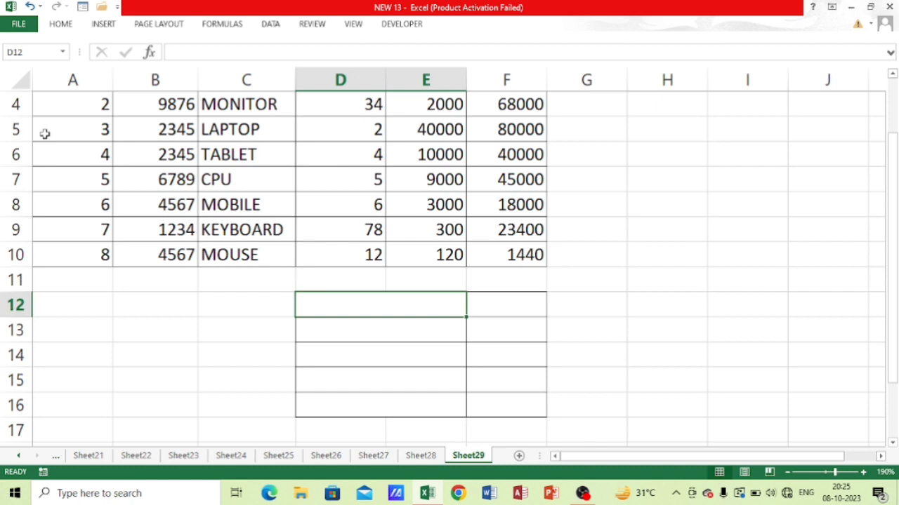
{"action": "type", "text": "tOTAL "}
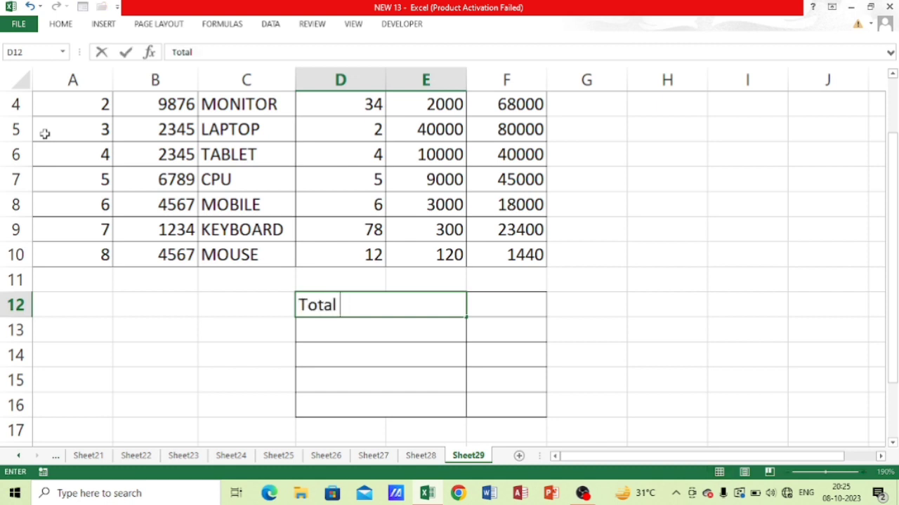
{"action": "type", "text": "Amount"}
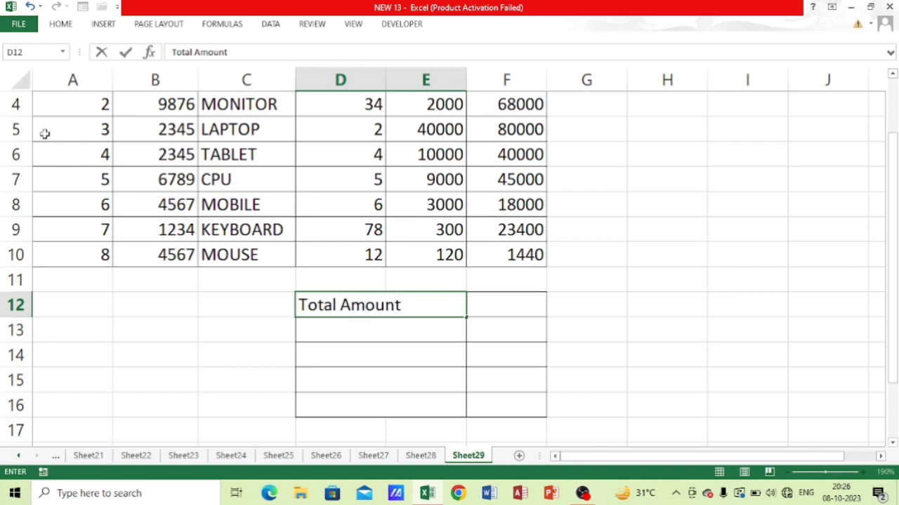
{"action": "key", "text": "Return"}
{"action": "type", "text": "D"}
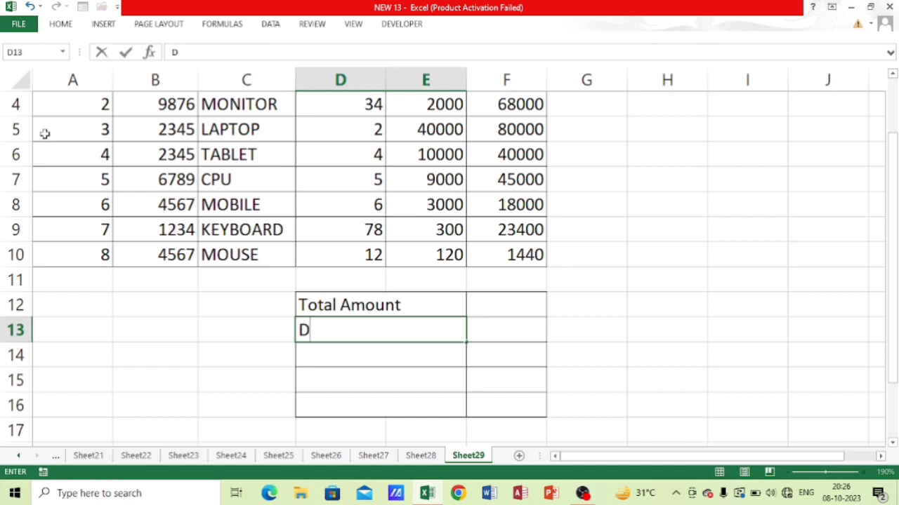
{"action": "type", "text": "iscount"}
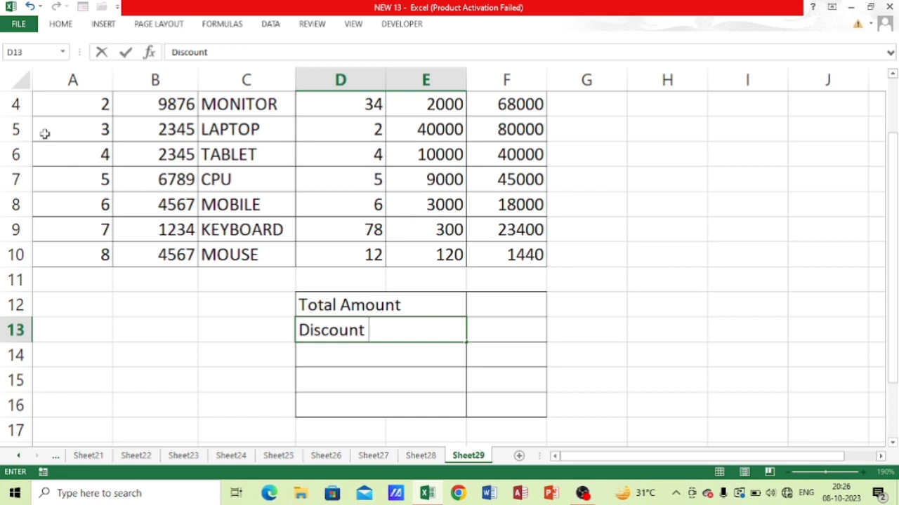
{"action": "type", "text": " 10%"}
{"action": "key", "text": "Return"}
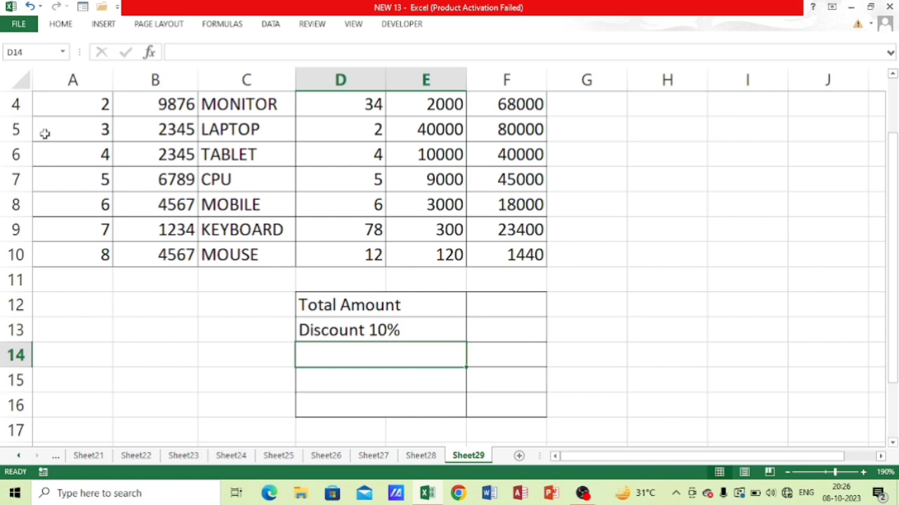
Step: Enter the labels "Gross Amount" in D14 and "Gst 18%" in D15
{"action": "type", "text": "Gross"}
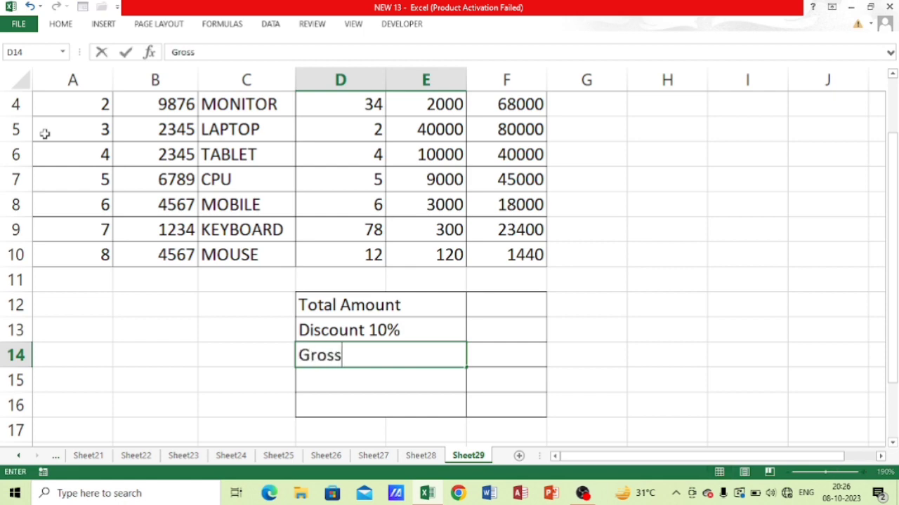
{"action": "type", "text": " Amo"}
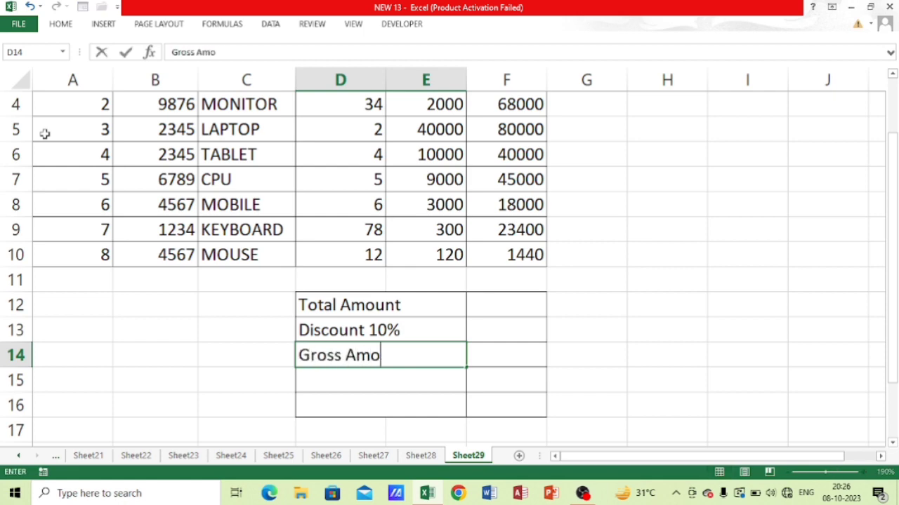
{"action": "type", "text": "unt"}
{"action": "key", "text": "Return"}
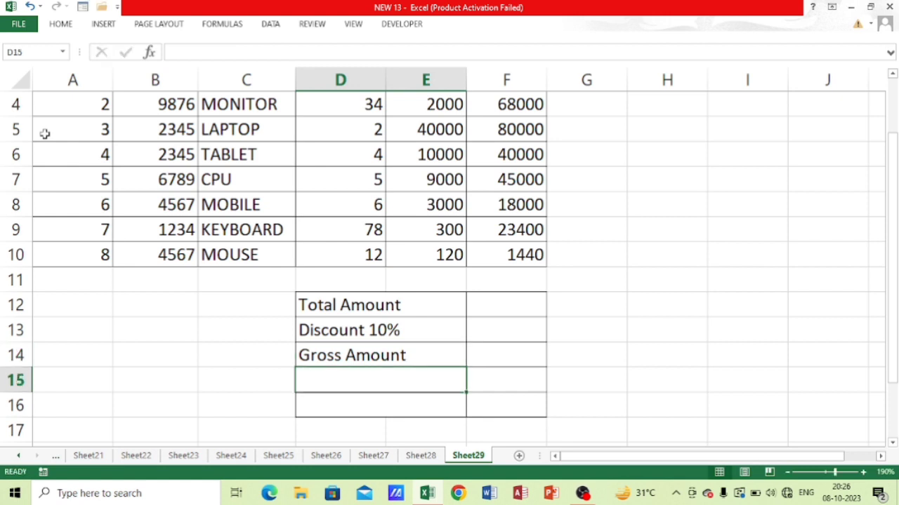
{"action": "type", "text": "Gst"}
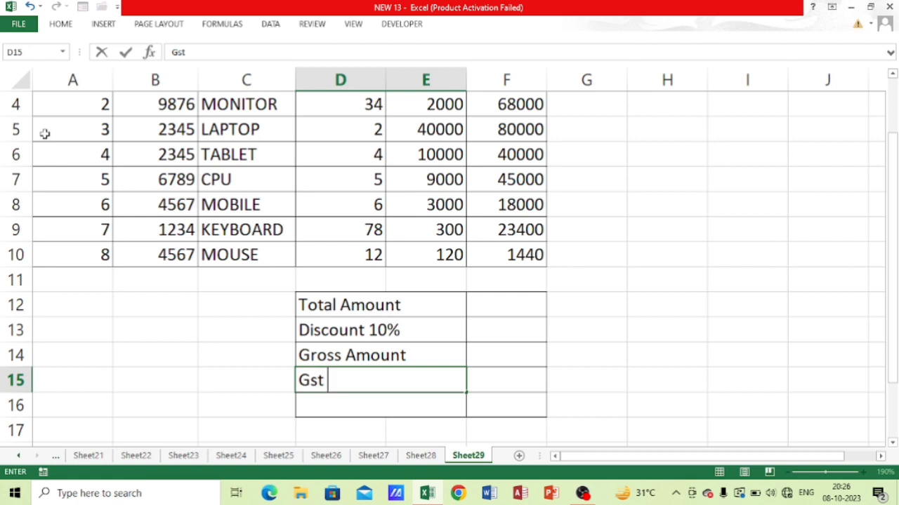
{"action": "type", "text": " 18%"}
{"action": "key", "text": "Return"}
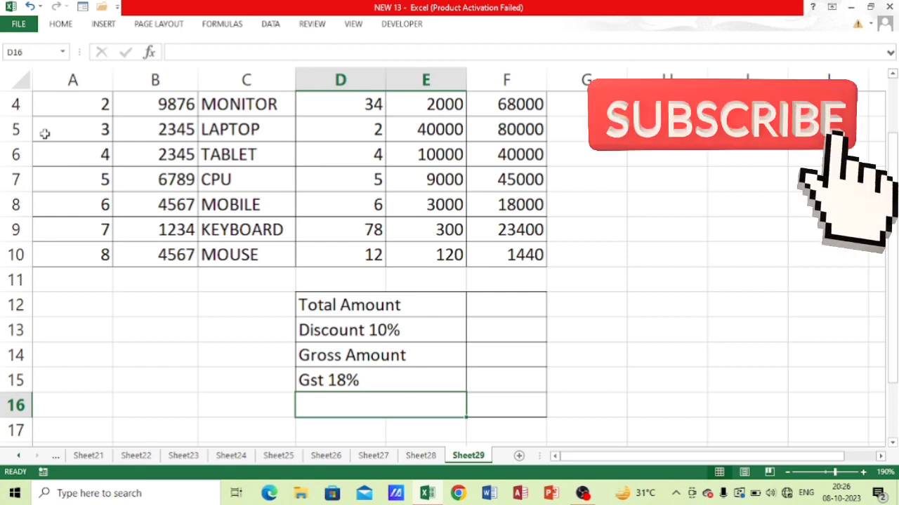
Step: Enter the label "Total Pay Amount" in D16, the last row of the summary block
{"action": "type", "text": "Total"}
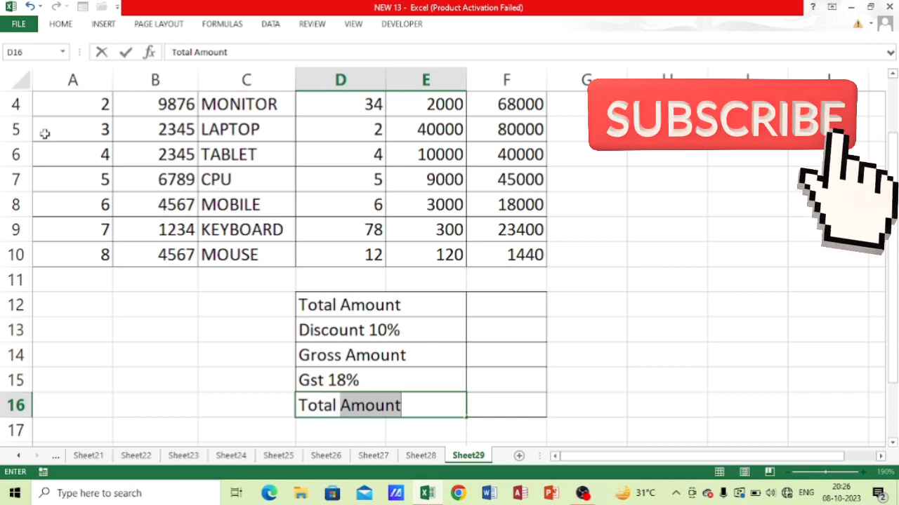
{"action": "type", "text": " Pa"}
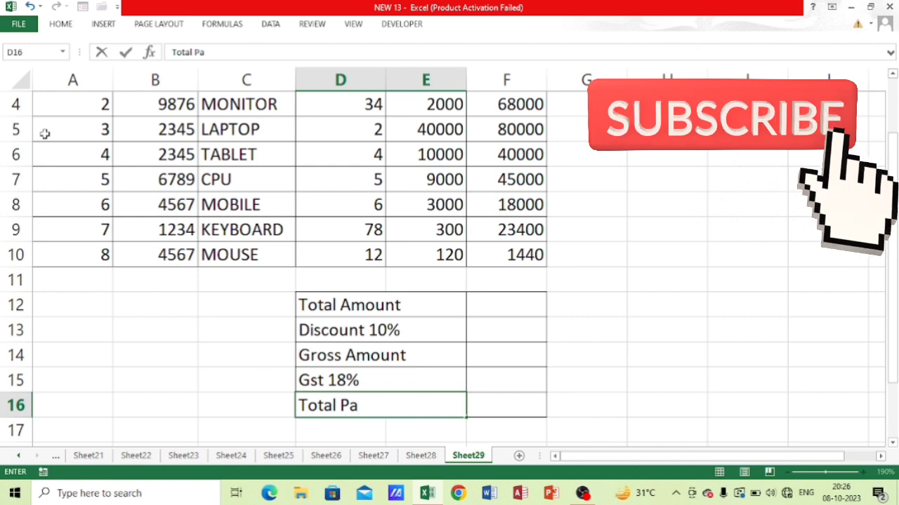
{"action": "type", "text": "y "}
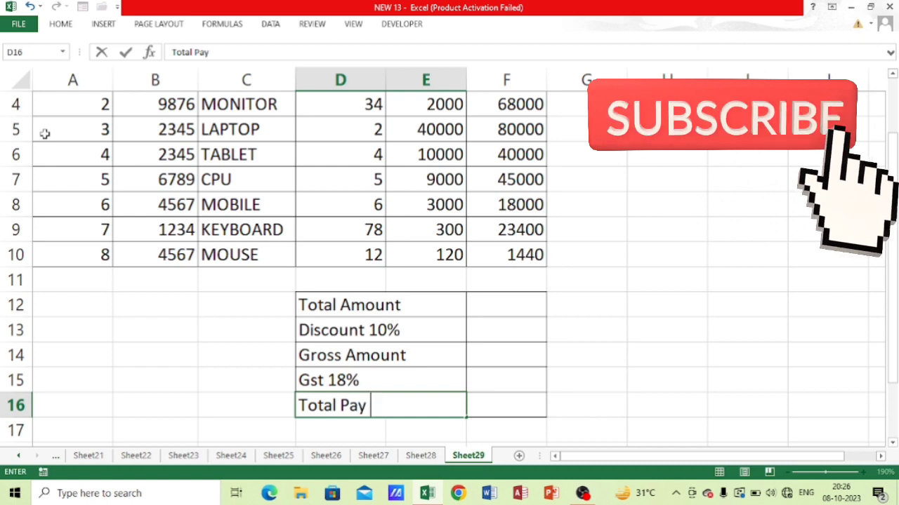
{"action": "type", "text": "Amount"}
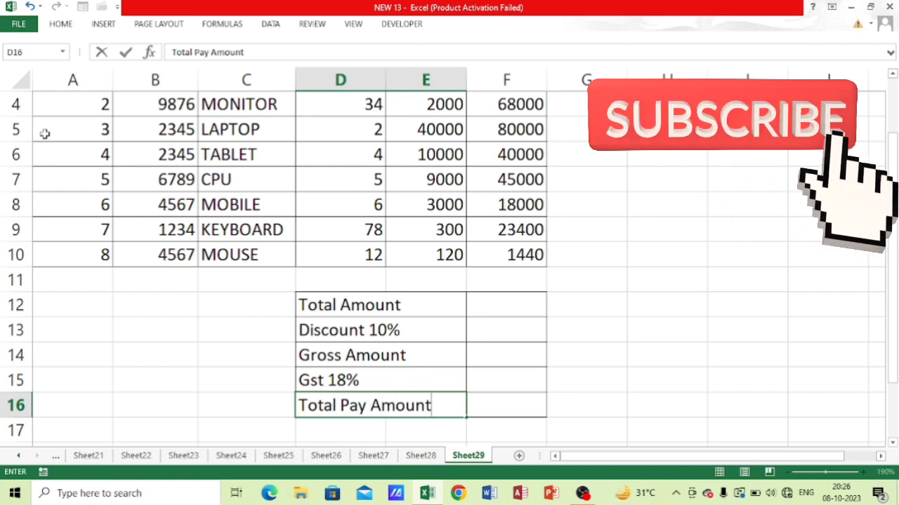
{"action": "key", "text": "Tab"}
Step: Calculate the total amount in F12 with a SUM formula over the AMOUNT cells F3:F10
{"action": "key", "text": "Up"}
{"action": "key", "text": "Up"}
{"action": "key", "text": "Up"}
{"action": "key", "text": "Up"}
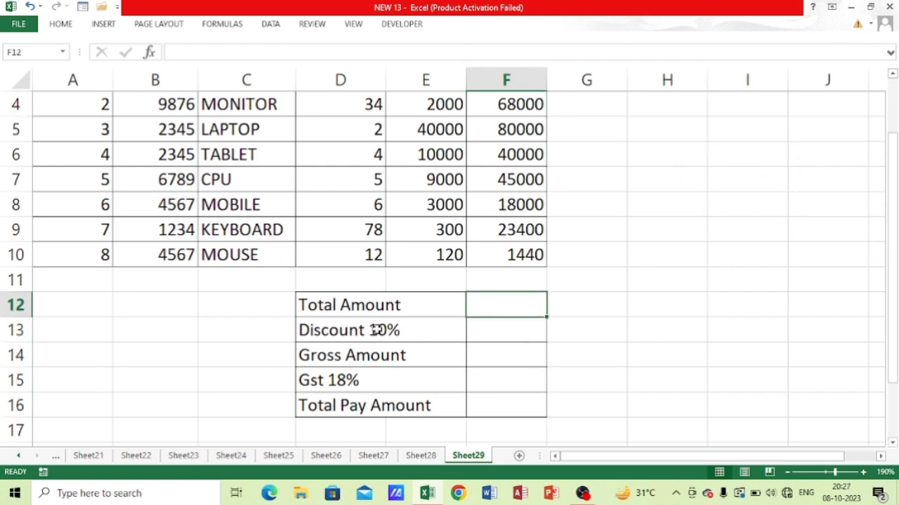
{"action": "type", "text": "="}
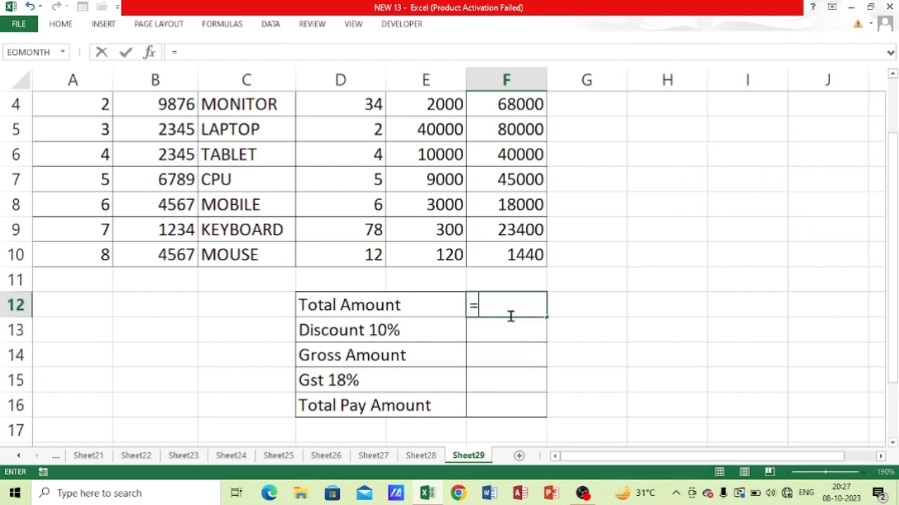
{"action": "type", "text": "sum"}
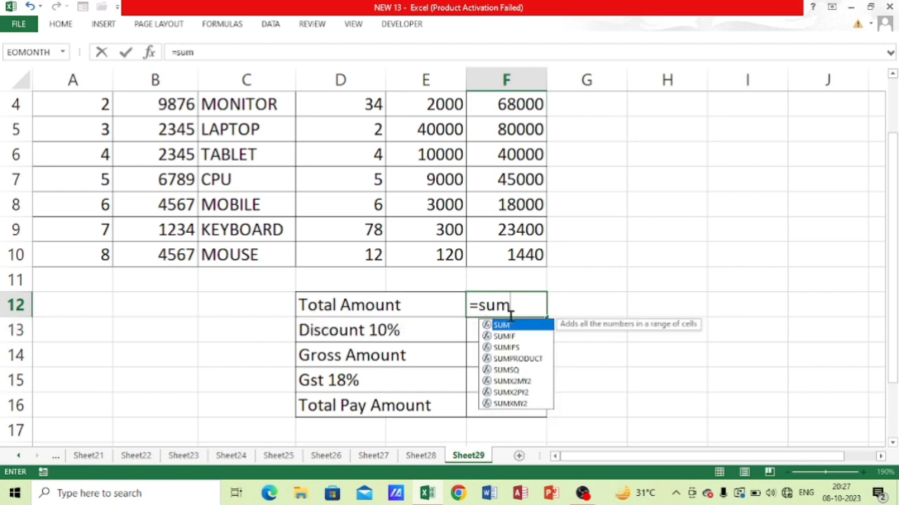
{"action": "type", "text": "("}
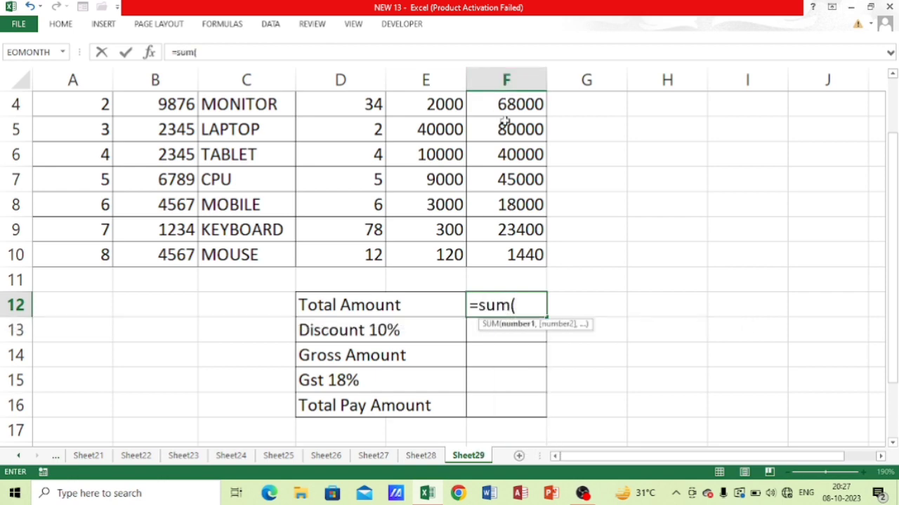
{"action": "scroll", "coordinate": [505, 104], "scroll_direction": "up", "scroll_amount": 1}
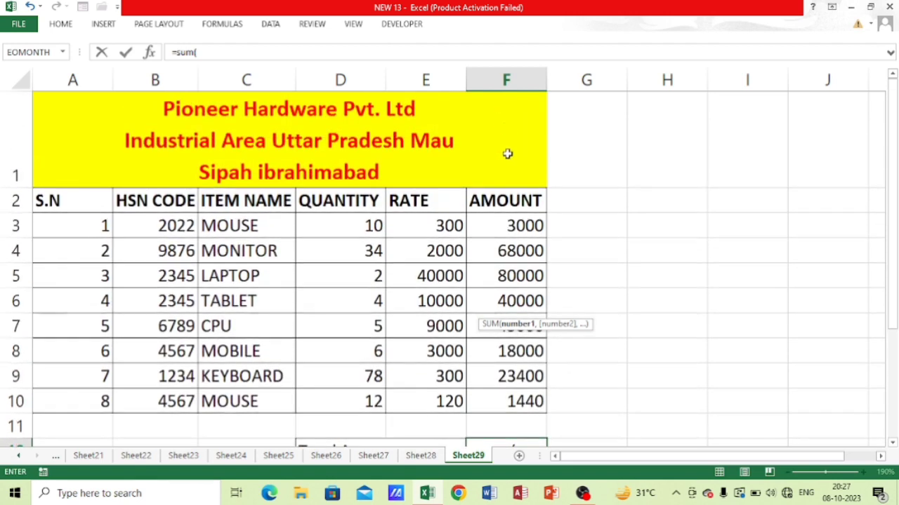
{"action": "left_click_drag", "start_coordinate": [513, 223], "coordinate": [513, 398]}
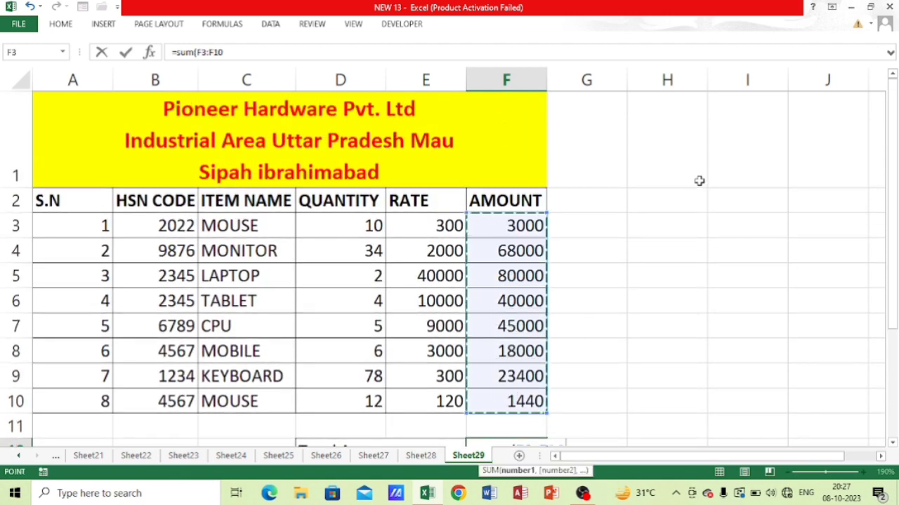
{"action": "key", "text": "Return"}
{"action": "left_click", "coordinate": [502, 356]}
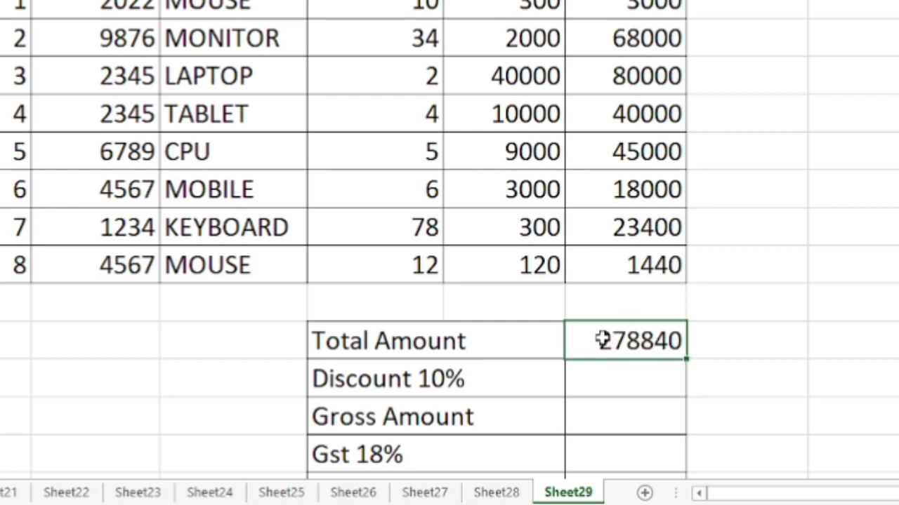
Step: Calculate the 10% discount in F13 with the formula =F12*0.1
{"action": "left_click", "coordinate": [633, 387]}
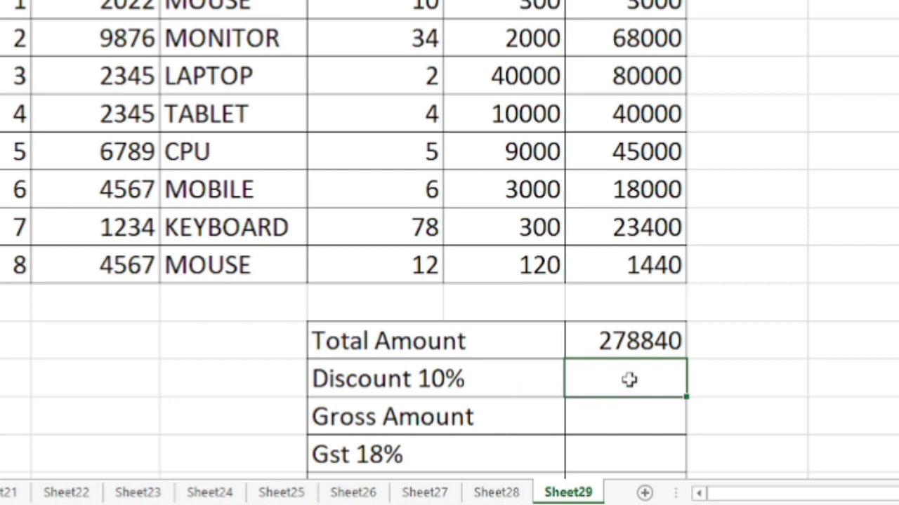
{"action": "type", "text": "="}
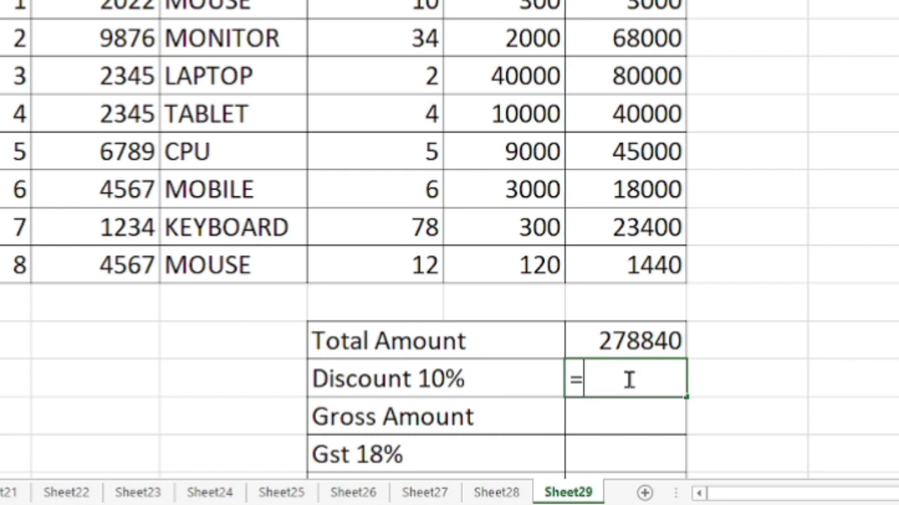
{"action": "left_click", "coordinate": [608, 340]}
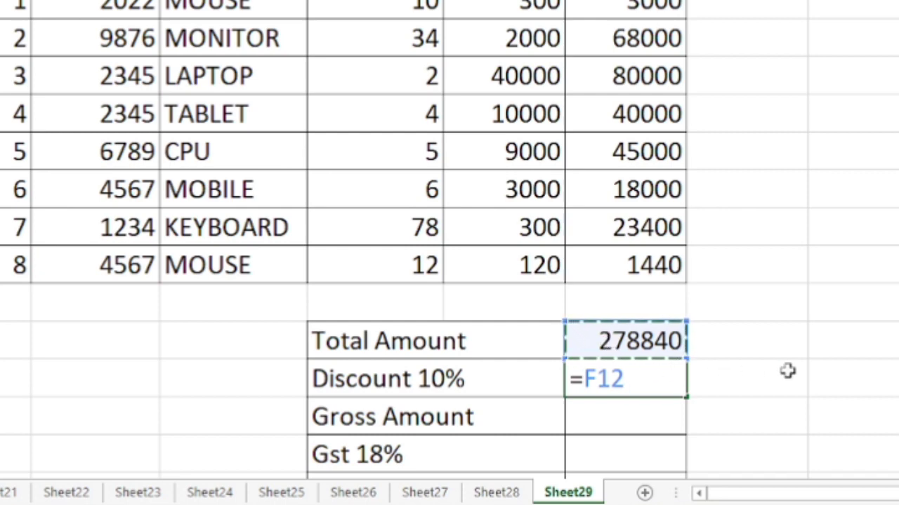
{"action": "type", "text": "*"}
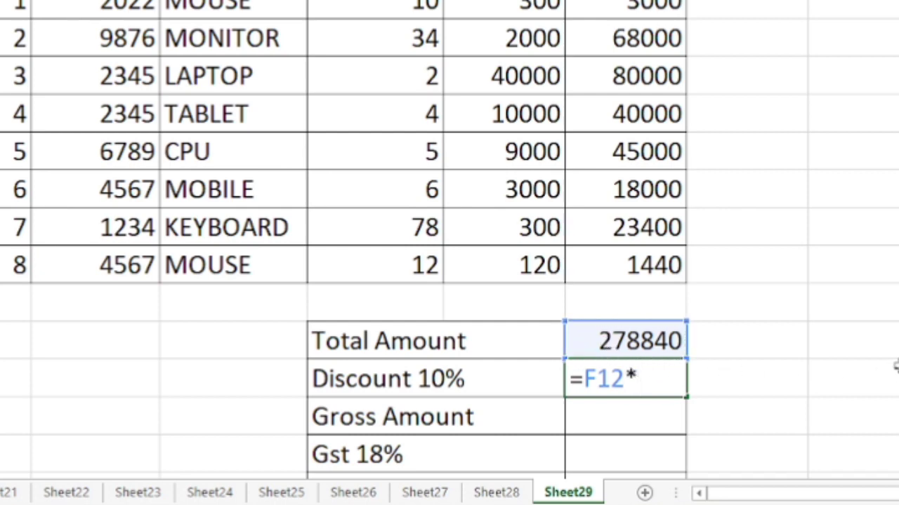
{"action": "type", "text": "0.1"}
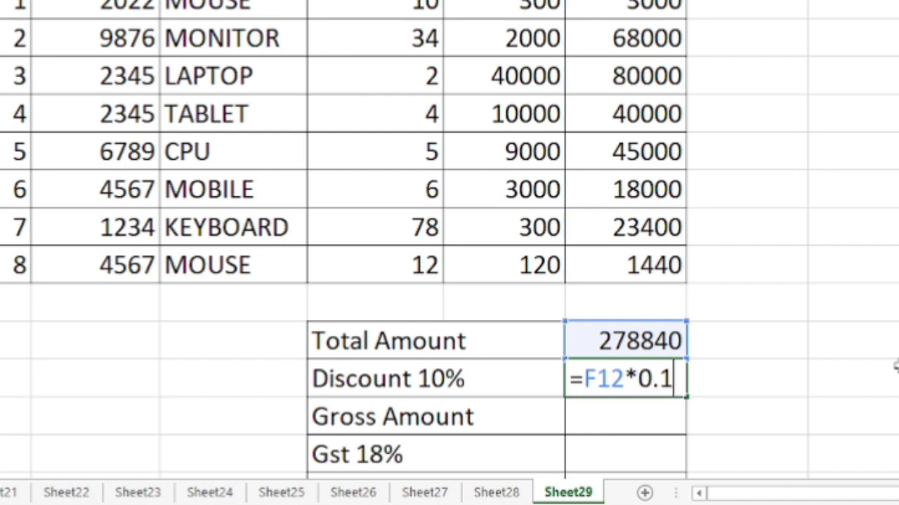
{"action": "key", "text": "Return"}
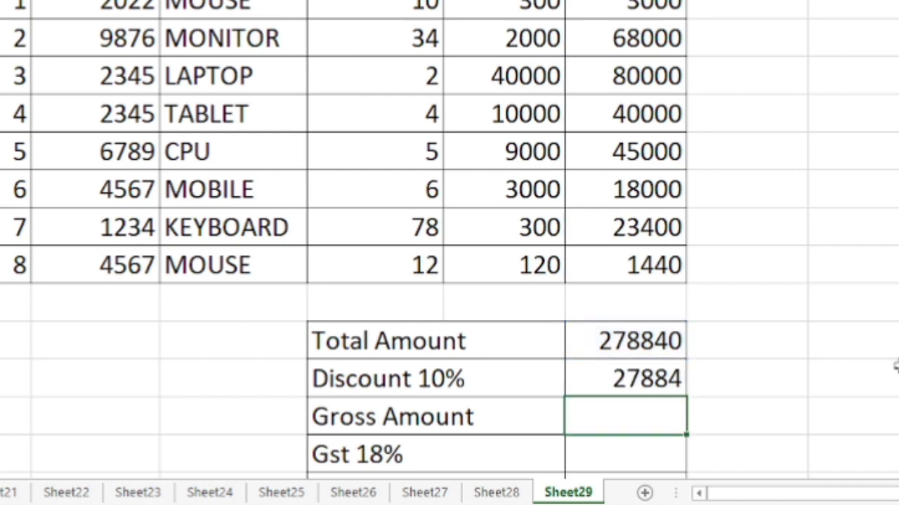
{"action": "key", "text": "Up"}
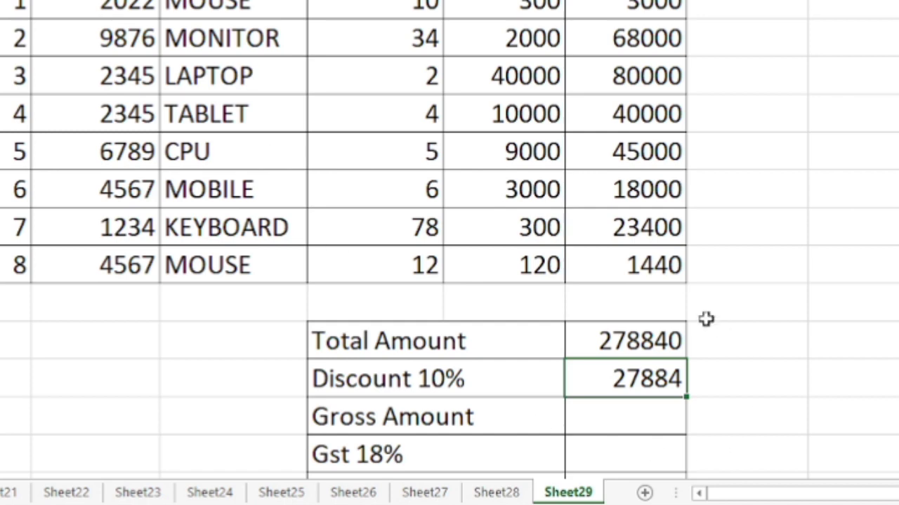
Step: Change the multiplier in the F13 discount formula to 0.01
{"action": "double_click", "coordinate": [660, 373]}
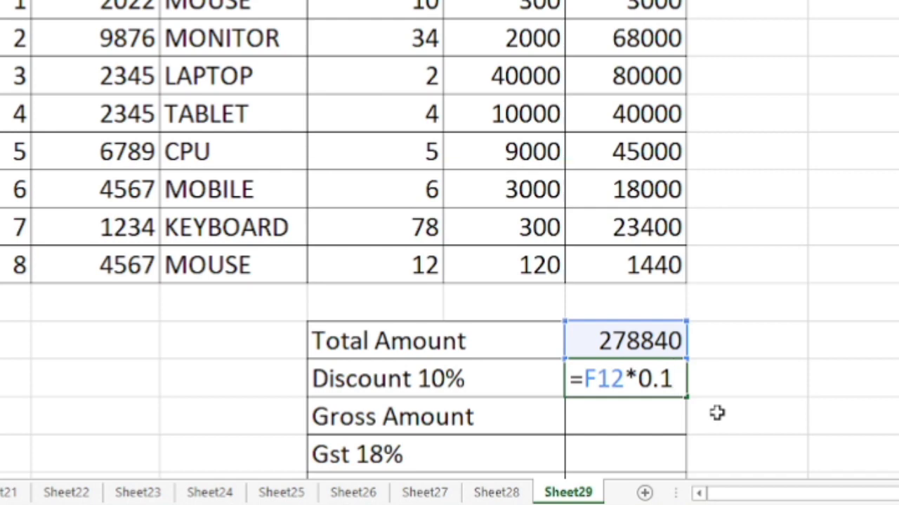
{"action": "key", "text": "BackSpace"}
{"action": "type", "text": "01"}
{"action": "key", "text": "Return"}
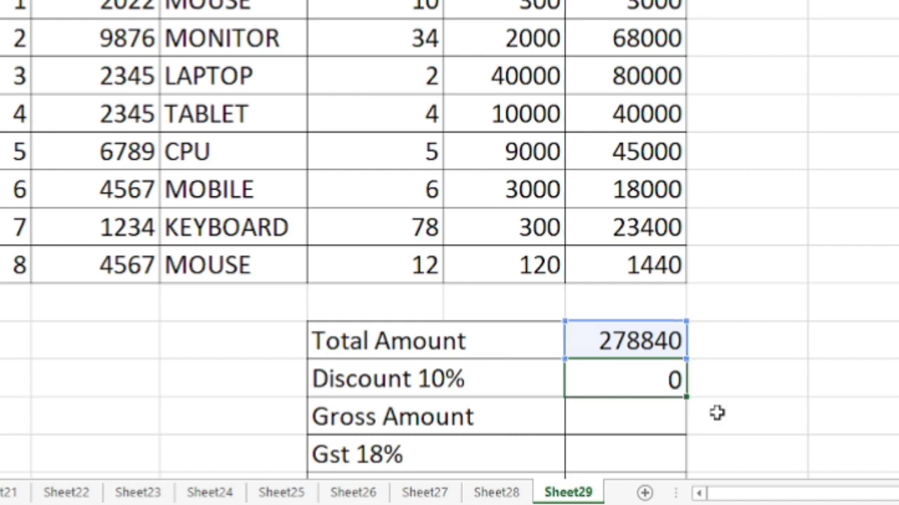
{"action": "key", "text": "Up"}
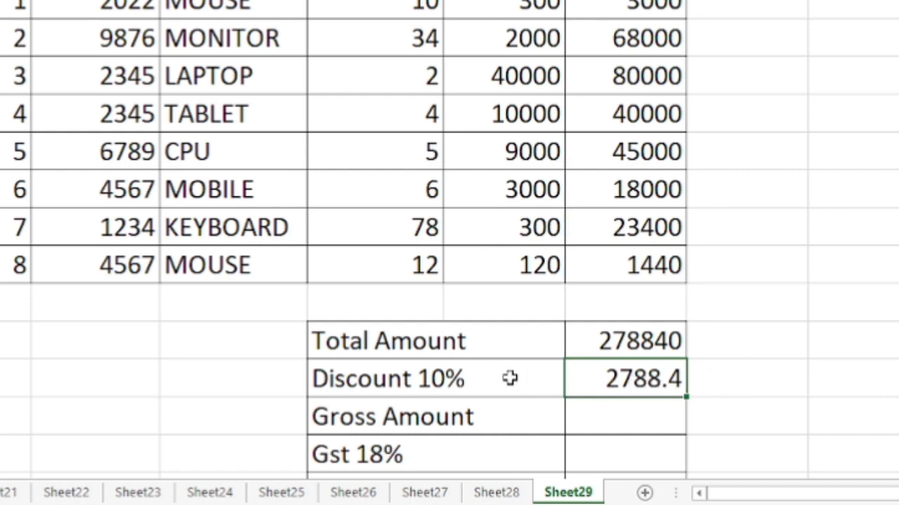
Step: Correct the discount formula in F13 to =F12*0.1
{"action": "double_click", "coordinate": [608, 360]}
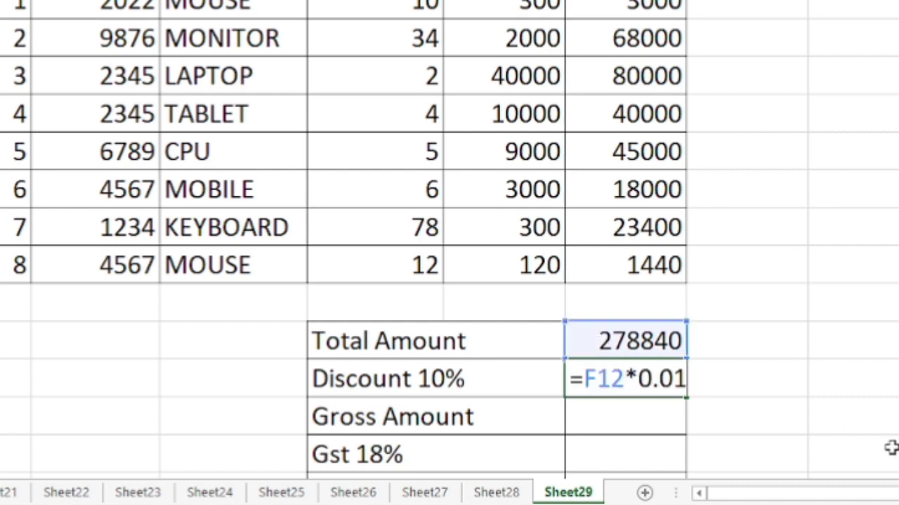
{"action": "key", "text": "BackSpace"}
{"action": "key", "text": "BackSpace"}
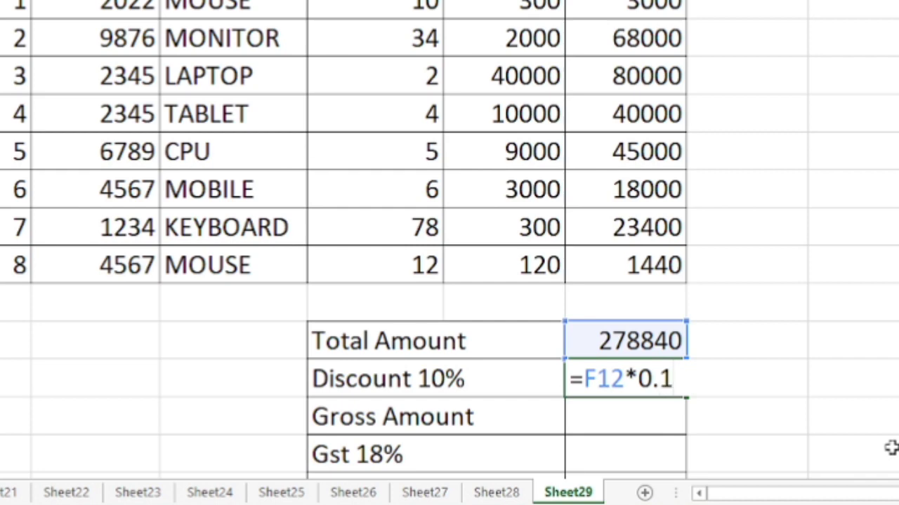
{"action": "key", "text": "Return"}
{"action": "key", "text": "Up"}
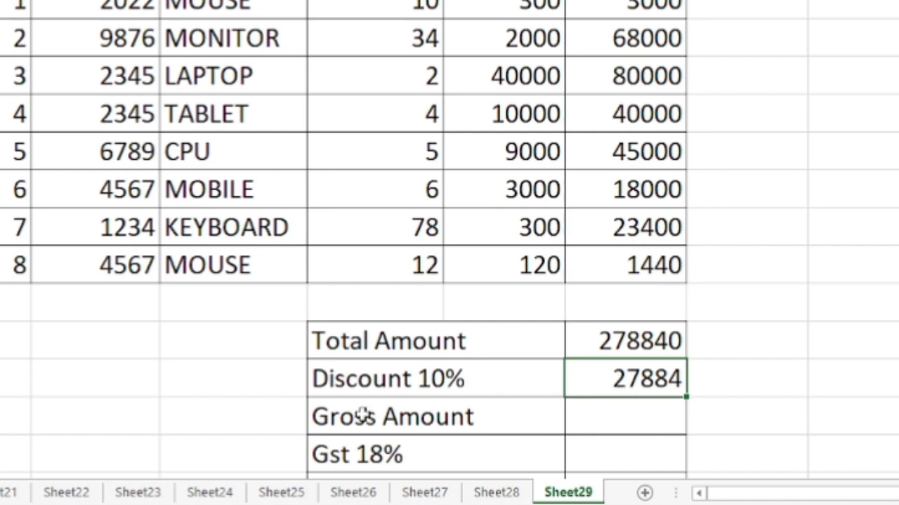
Step: Calculate the gross amount in F14 by subtracting the discount from the total amount with =F12-F13
{"action": "left_click", "coordinate": [611, 416]}
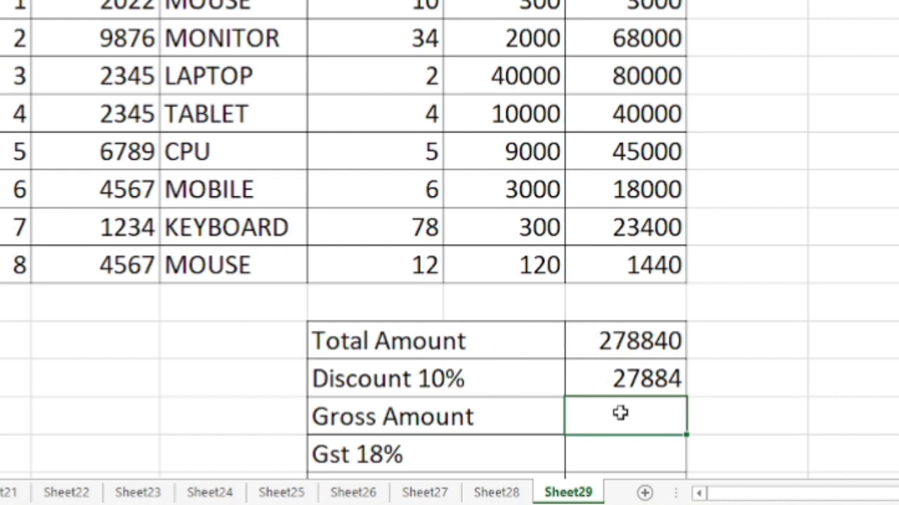
{"action": "type", "text": "="}
{"action": "left_click", "coordinate": [616, 340]}
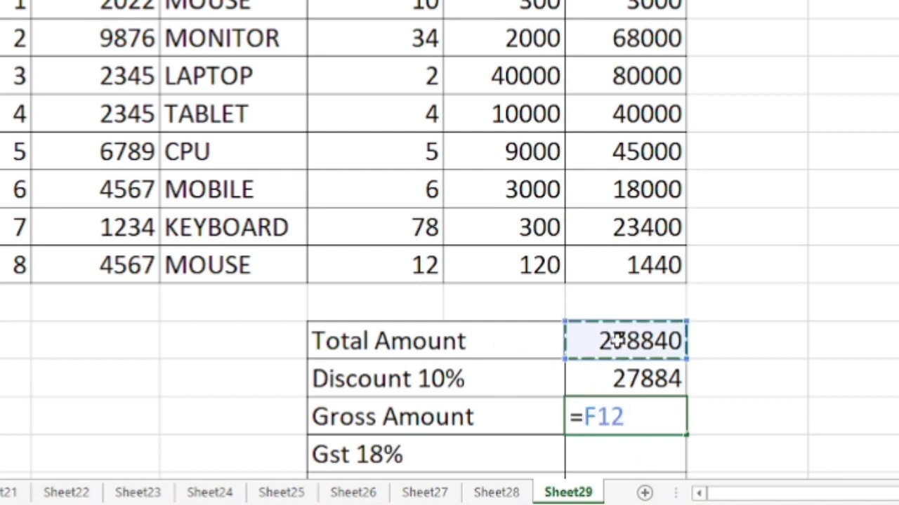
{"action": "type", "text": "-"}
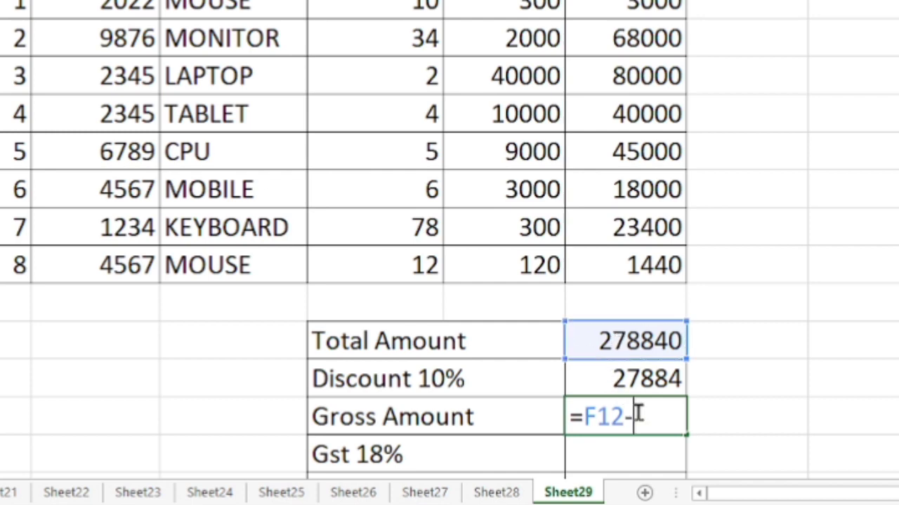
{"action": "left_click", "coordinate": [630, 377]}
{"action": "key", "text": "Return"}
{"action": "left_click", "coordinate": [626, 417]}
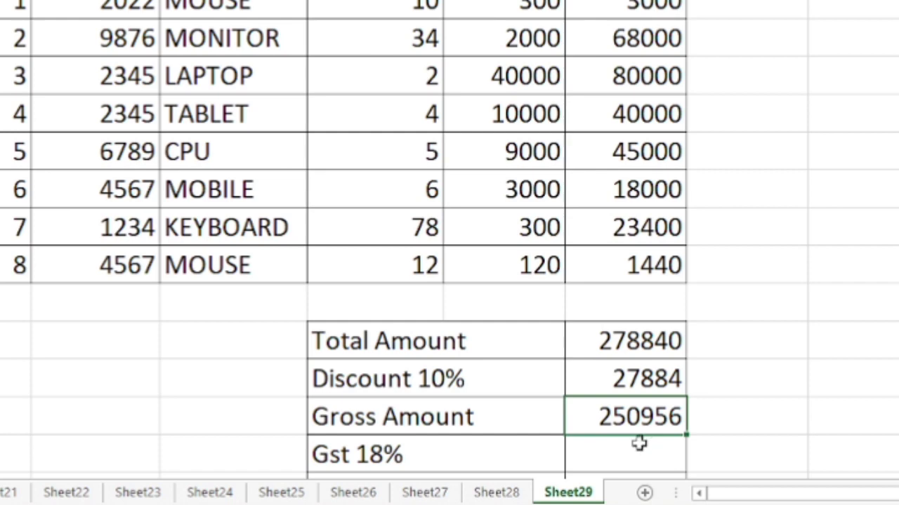
Step: Calculate the 18% GST on the gross amount in F15 with the formula =F14*18%
{"action": "left_click", "coordinate": [614, 457]}
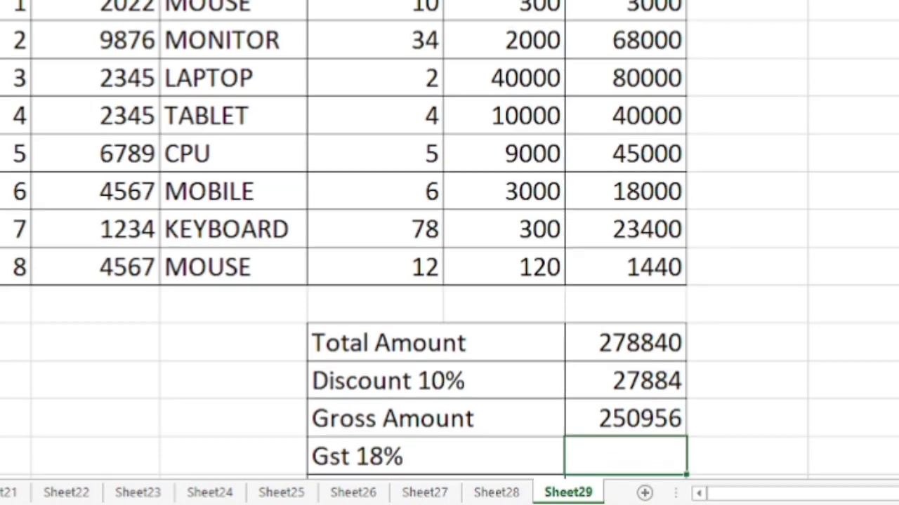
{"action": "scroll", "coordinate": [614, 457], "scroll_direction": "down", "scroll_amount": 1}
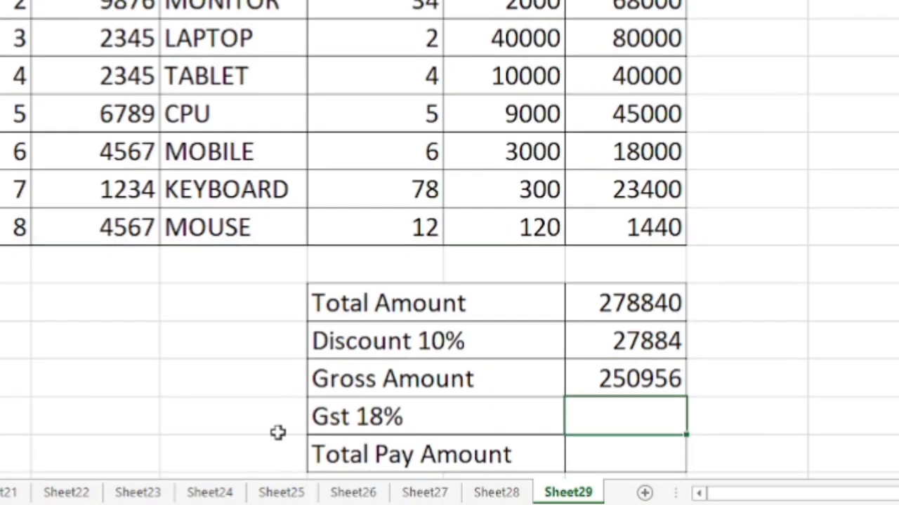
{"action": "type", "text": "="}
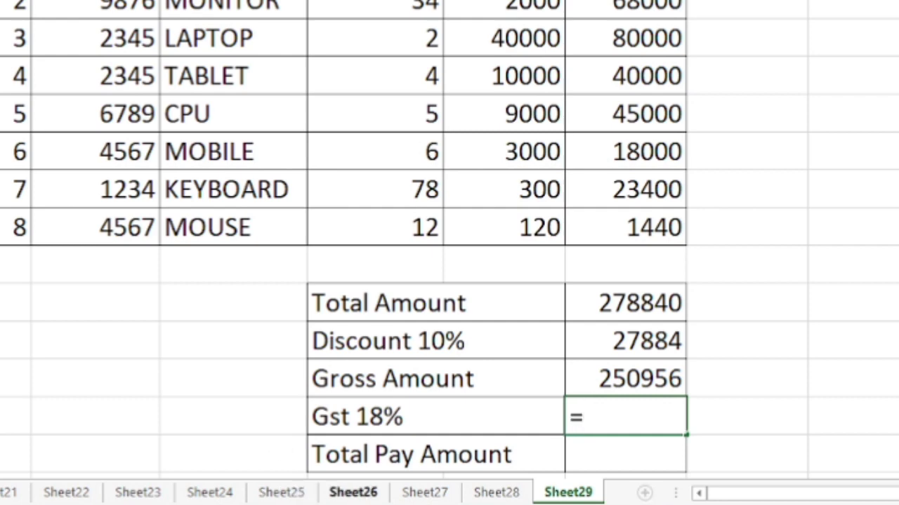
{"action": "left_click", "coordinate": [607, 377]}
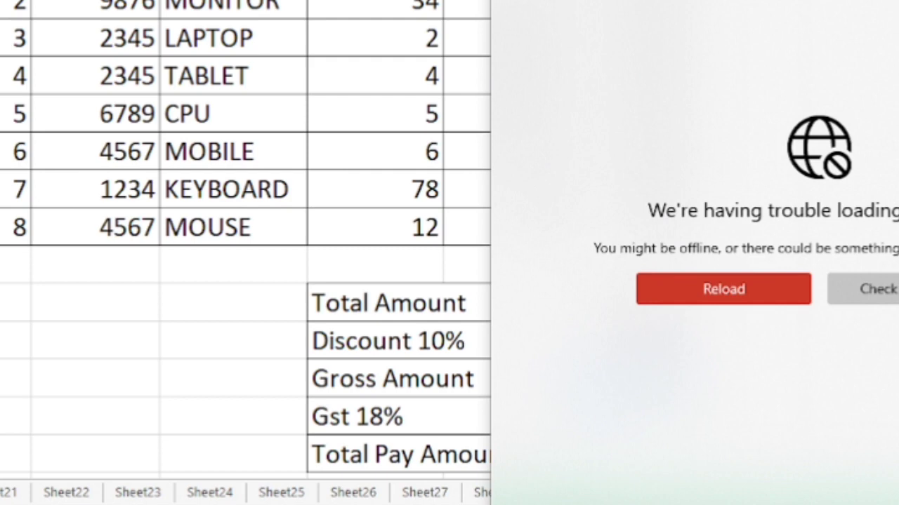
{"action": "type", "text": "*"}
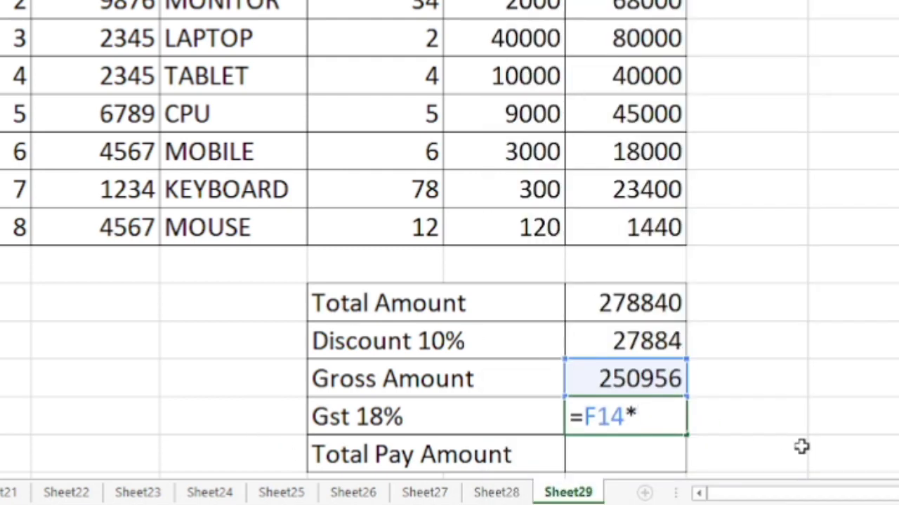
{"action": "type", "text": "11111118"}
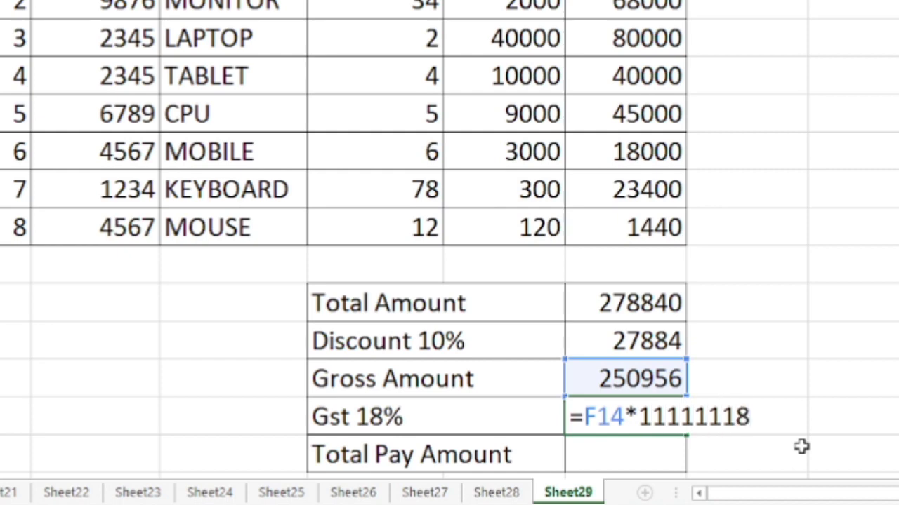
{"action": "type", "text": "%"}
{"action": "key", "text": "BackSpace"}
{"action": "key", "text": "BackSpace"}
{"action": "key", "text": "BackSpace"}
{"action": "key", "text": "BackSpace"}
{"action": "key", "text": "BackSpace"}
{"action": "key", "text": "BackSpace"}
{"action": "key", "text": "BackSpace"}
{"action": "key", "text": "BackSpace"}
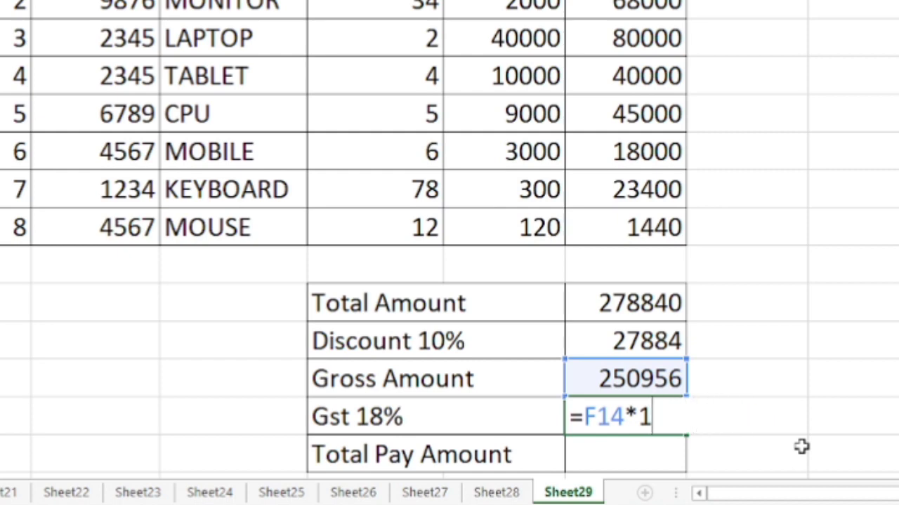
{"action": "type", "text": "8%"}
{"action": "key", "text": "Return"}
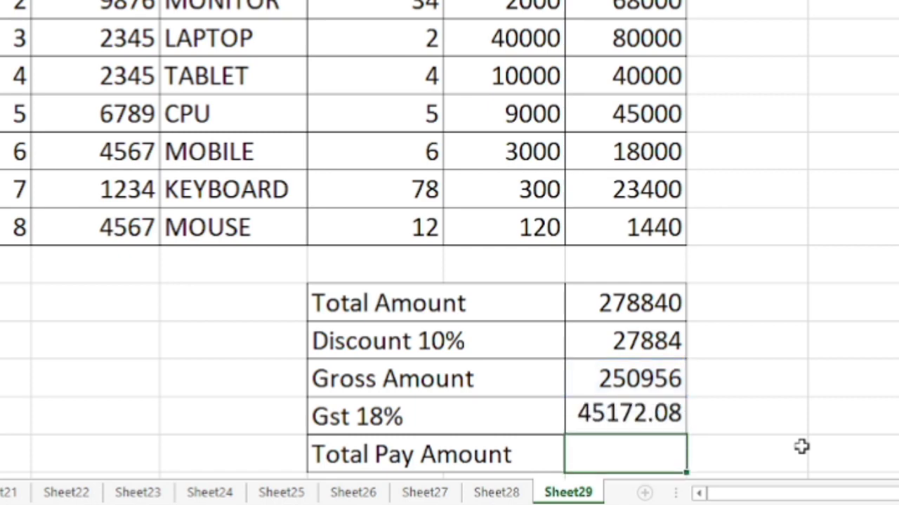
{"action": "key", "text": "Up"}
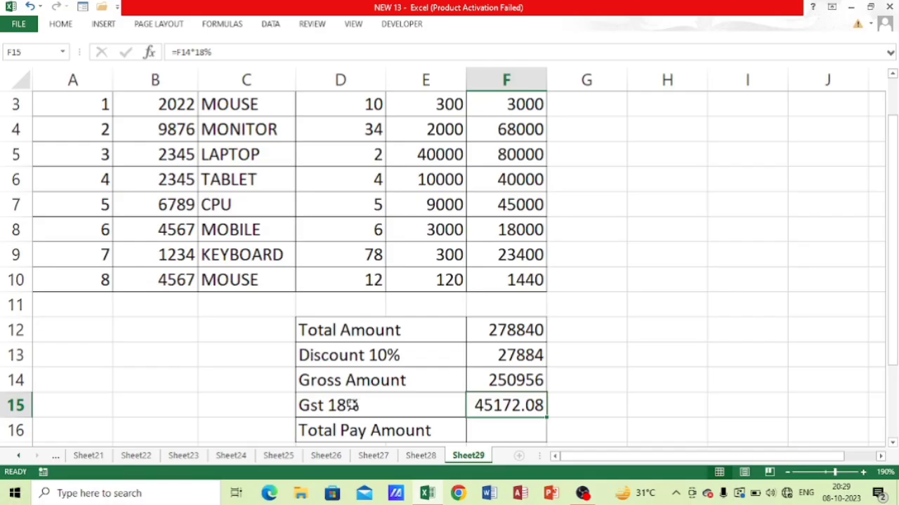
Step: Change the GST rate in the F15 formula to 10%, making it =F14*10%
{"action": "left_click", "coordinate": [351, 405]}
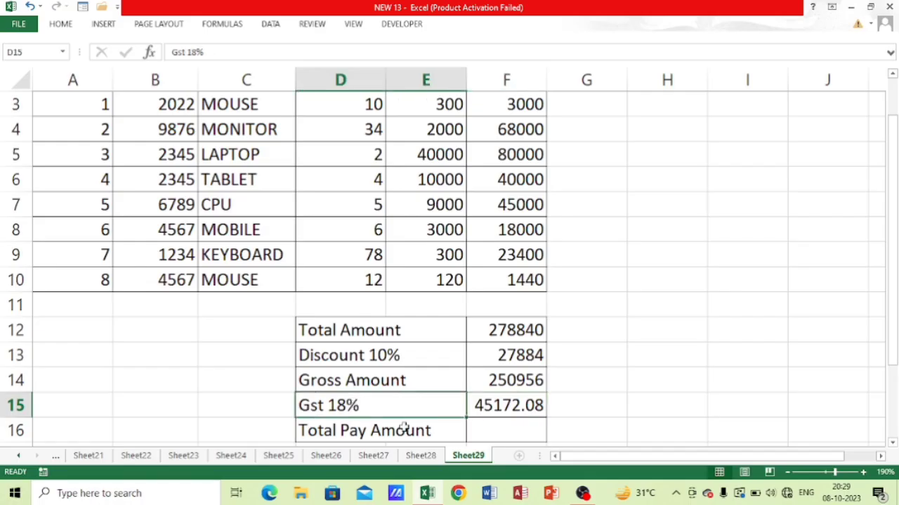
{"action": "left_click", "coordinate": [512, 405]}
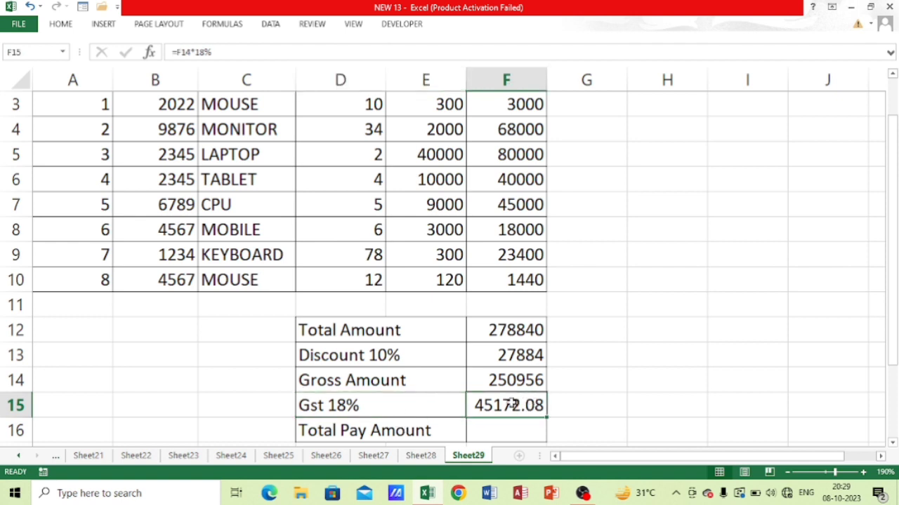
{"action": "left_click", "coordinate": [205, 53]}
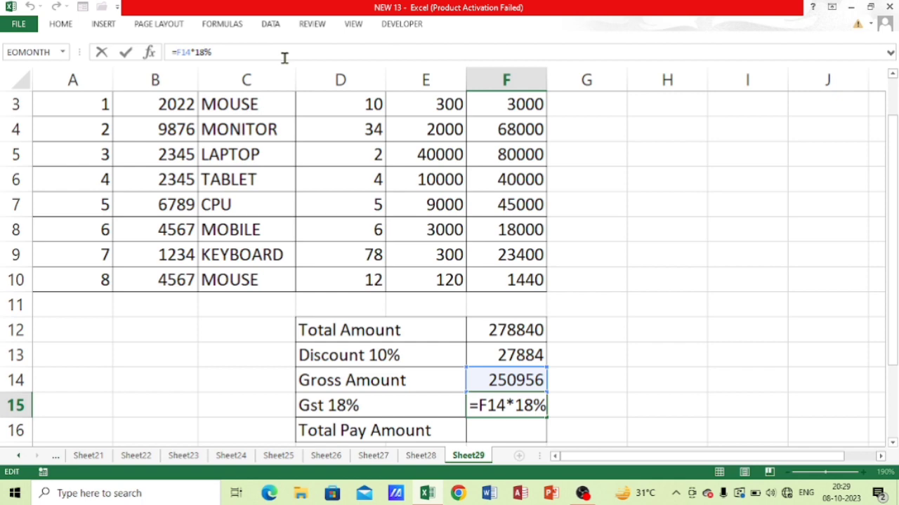
{"action": "key", "text": "BackSpace"}
{"action": "type", "text": "0"}
{"action": "key", "text": "Return"}
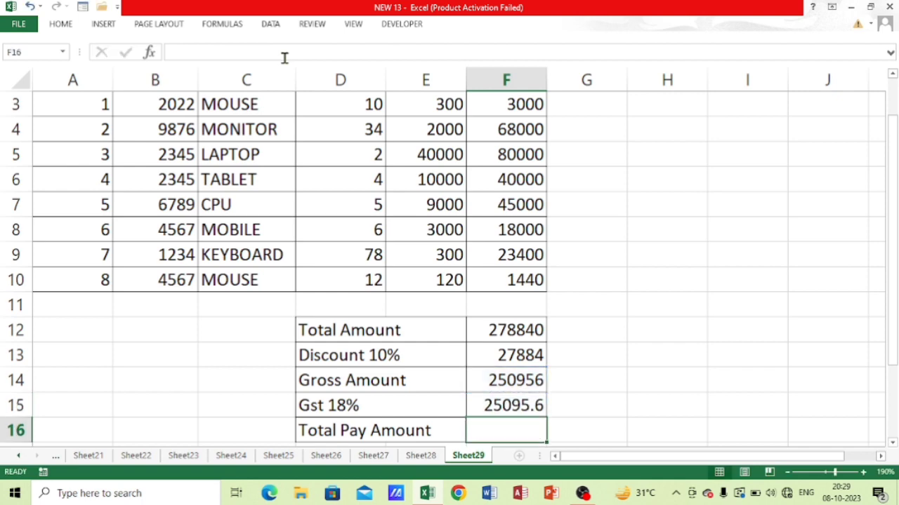
{"action": "key", "text": "Up"}
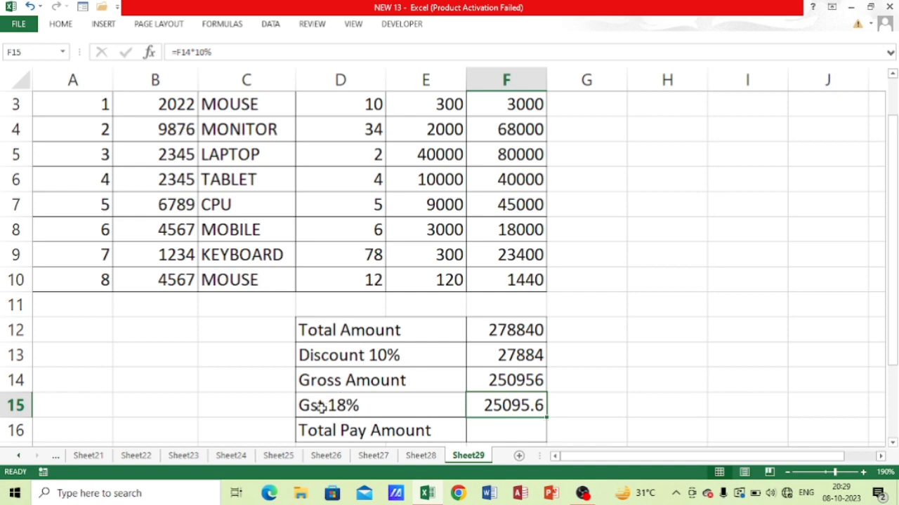
Step: Set the GST rate in the F15 formula back to 18% so it reads =F14*18%
{"action": "left_click", "coordinate": [209, 52]}
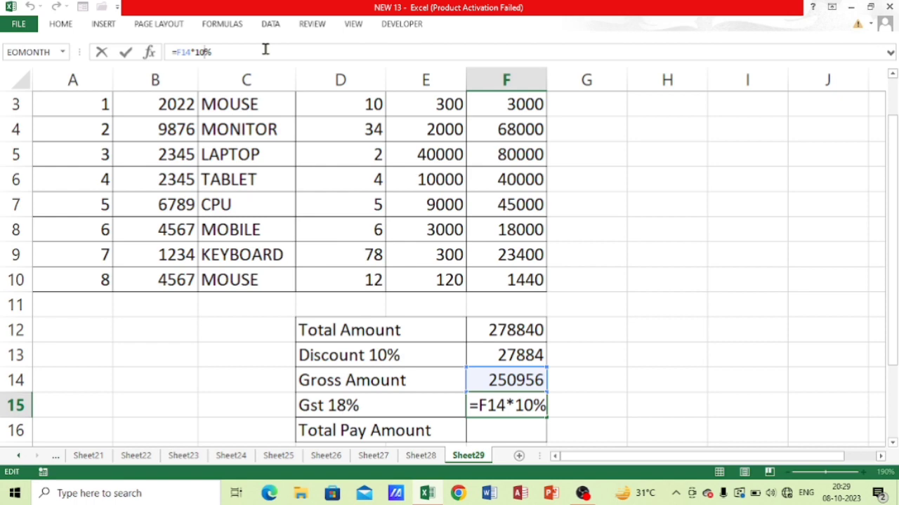
{"action": "key", "text": "BackSpace"}
{"action": "type", "text": "8"}
{"action": "key", "text": "Return"}
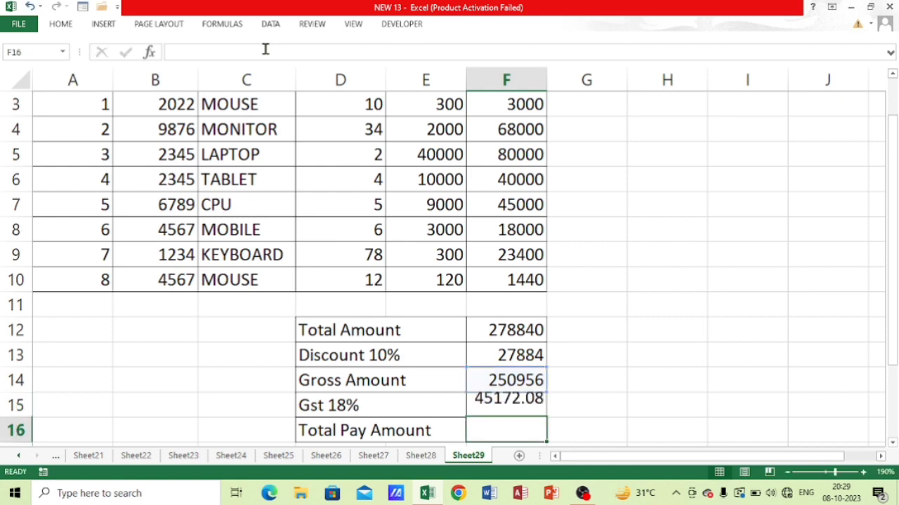
{"action": "key", "text": "Up"}
{"action": "left_click", "coordinate": [266, 51]}
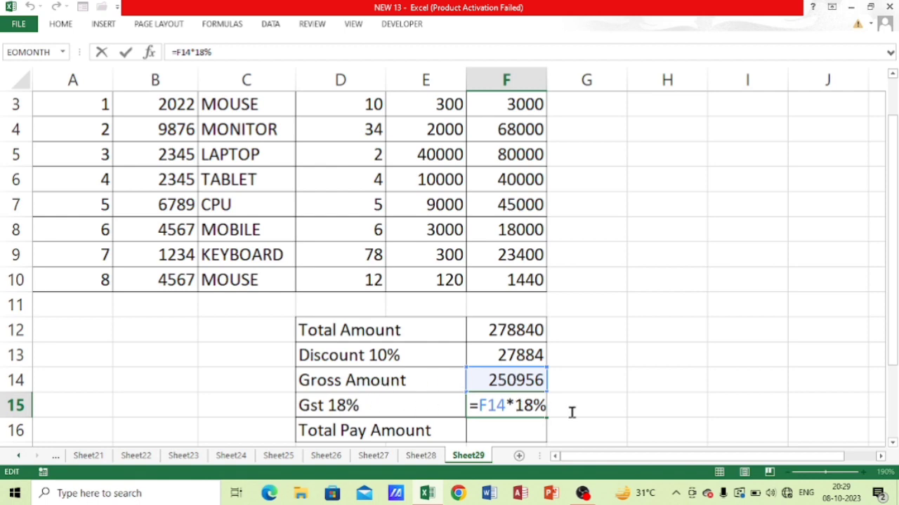
{"action": "key", "text": "Return"}
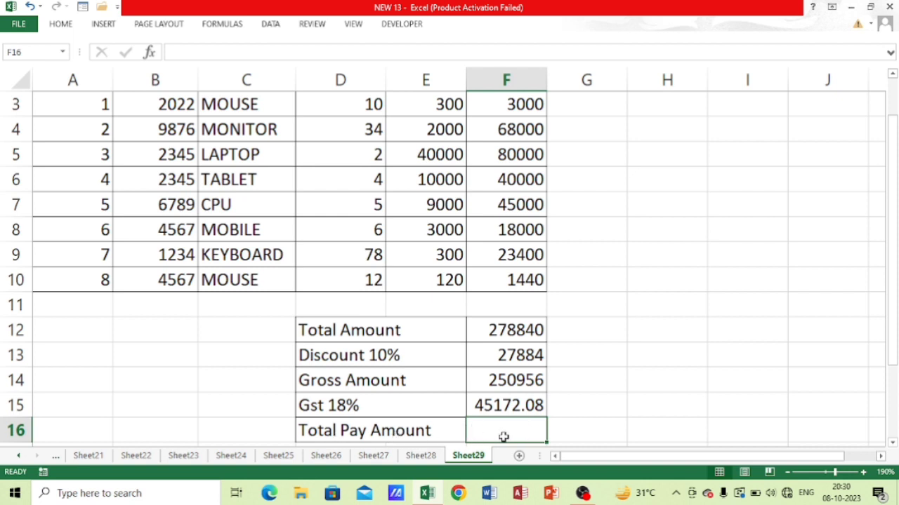
Step: Calculate the total pay amount in F16 by adding the GST to the gross amount with =F14+F15
{"action": "type", "text": "="}
{"action": "left_click", "coordinate": [505, 380]}
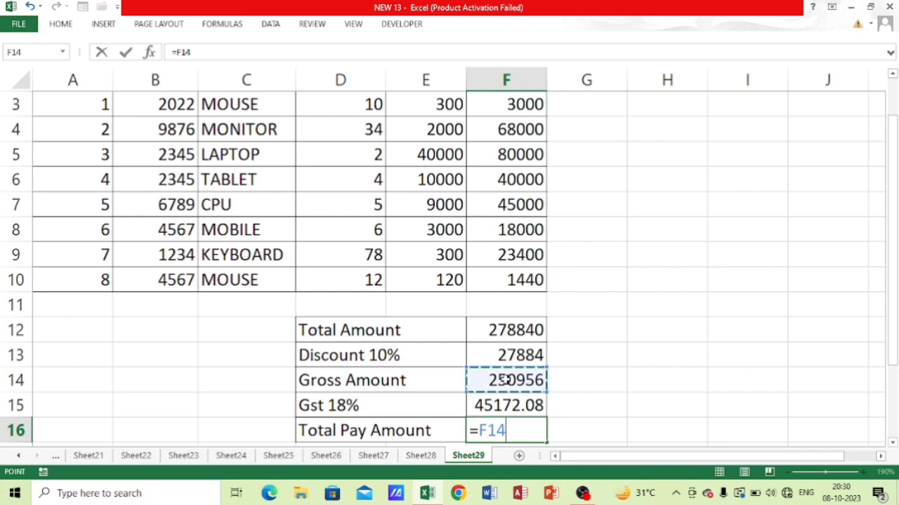
{"action": "type", "text": "+"}
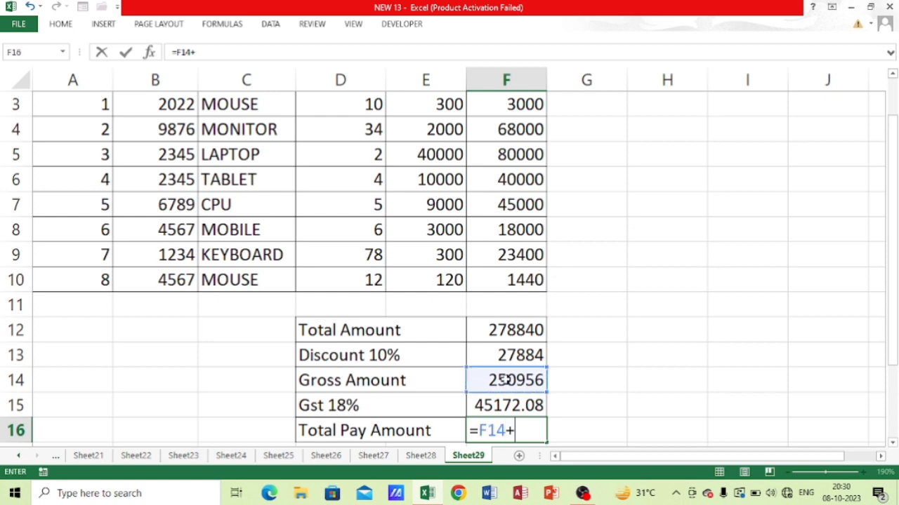
{"action": "left_click", "coordinate": [511, 405]}
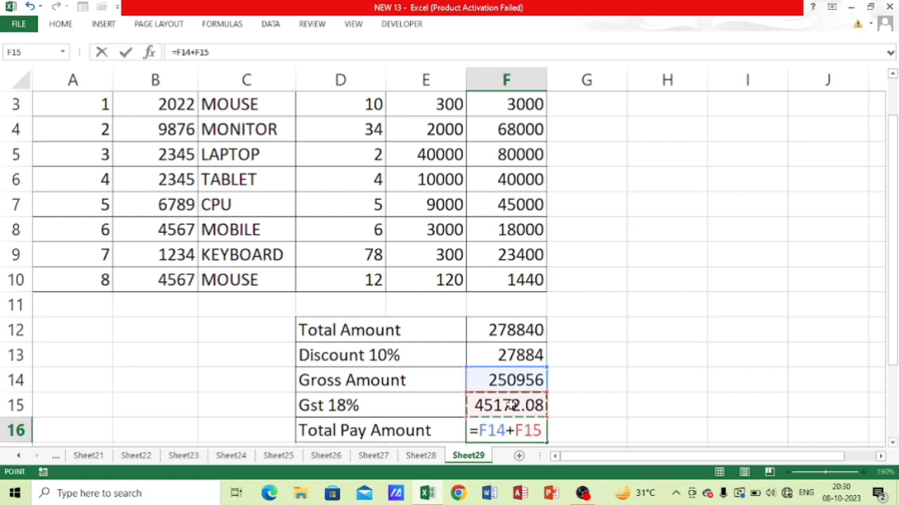
{"action": "key", "text": "Return"}
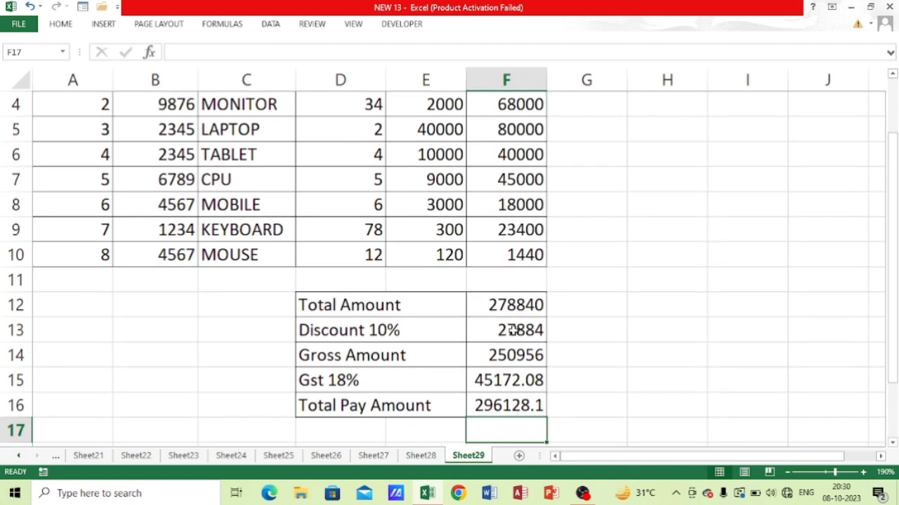
{"action": "key", "text": "Up"}
{"action": "key", "text": "Right"}
{"action": "key", "text": "Right"}
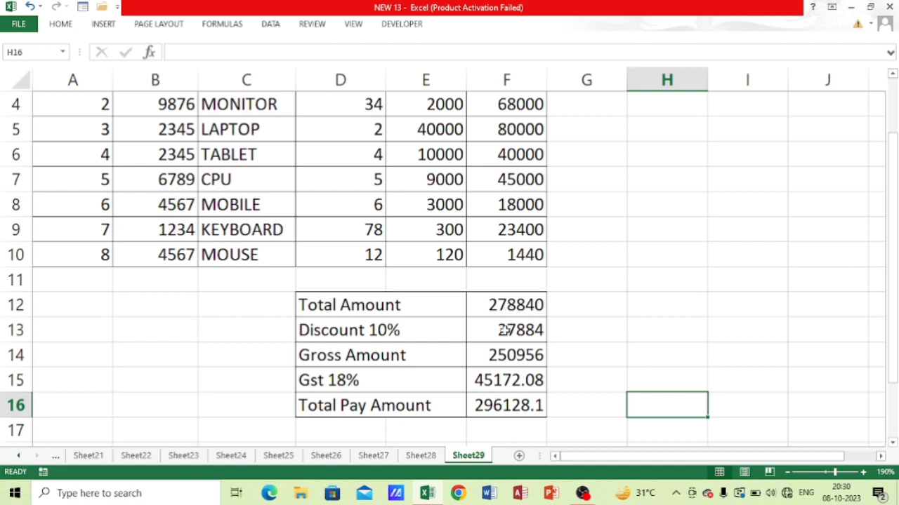
Step: Format the GST and total pay amounts in F15:F16 to show no decimal places
{"action": "left_click_drag", "start_coordinate": [505, 379], "coordinate": [506, 397]}
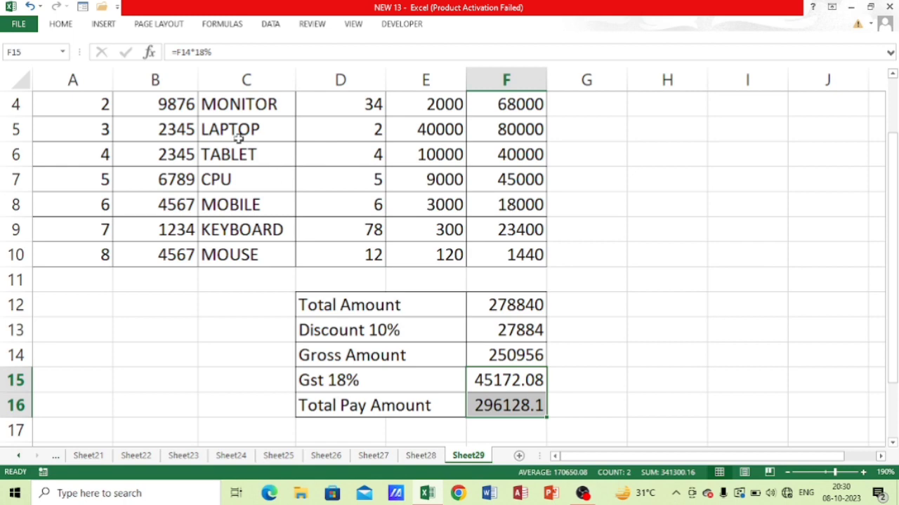
{"action": "key", "text": "ctrl+F1"}
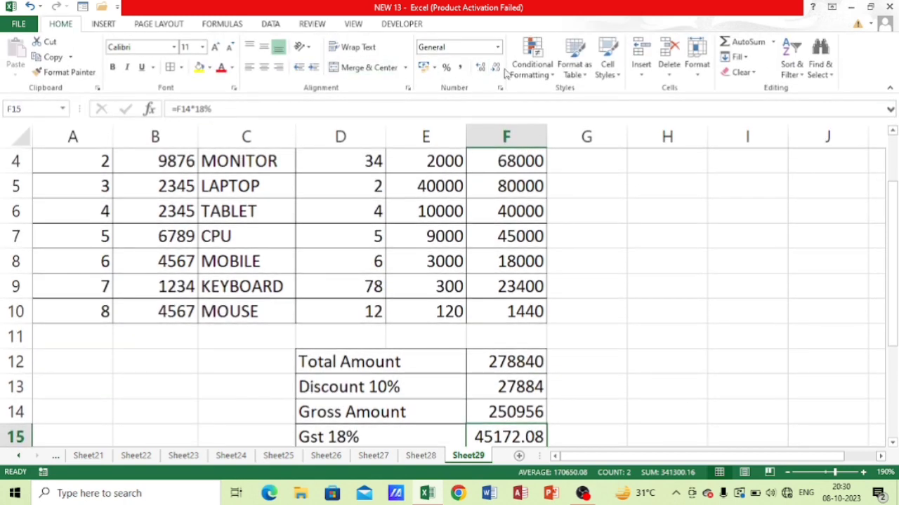
{"action": "left_click", "coordinate": [496, 69]}
{"action": "left_click", "coordinate": [496, 69]}
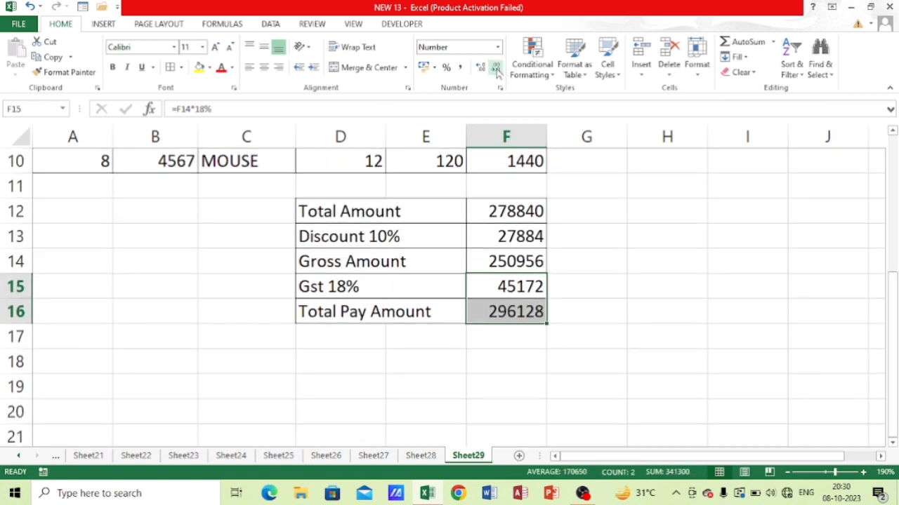
Step: Check the invoice in the print preview at different zoom levels, then return to the worksheet
{"action": "scroll", "coordinate": [590, 278], "scroll_direction": "up", "scroll_amount": 3}
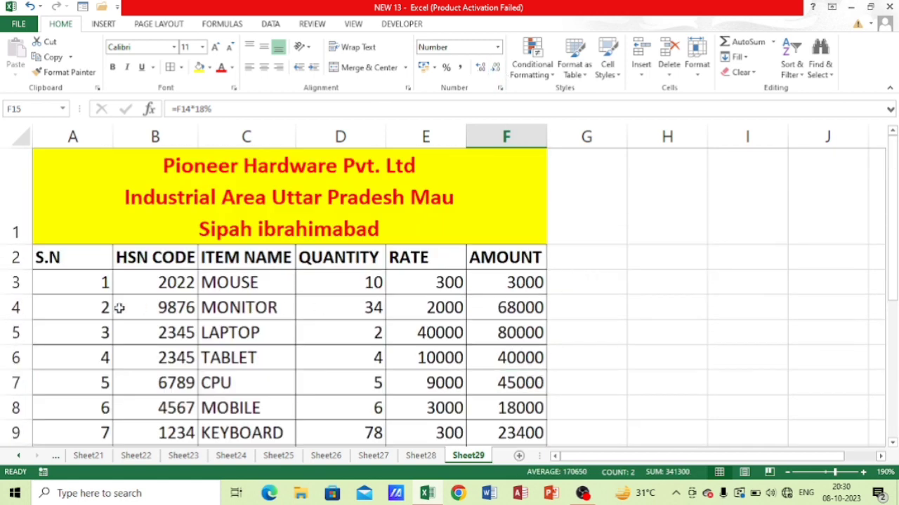
{"action": "key", "text": "ctrl+p"}
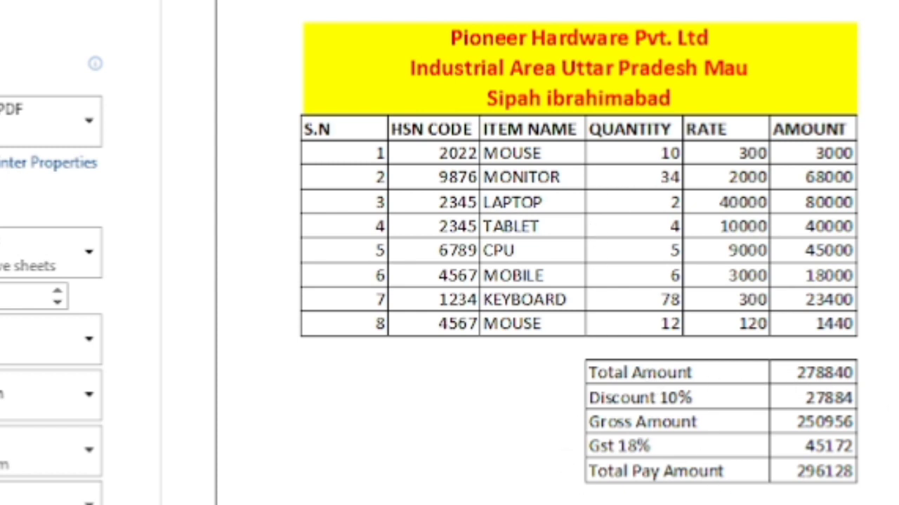
{"action": "left_click", "coordinate": [898, 504]}
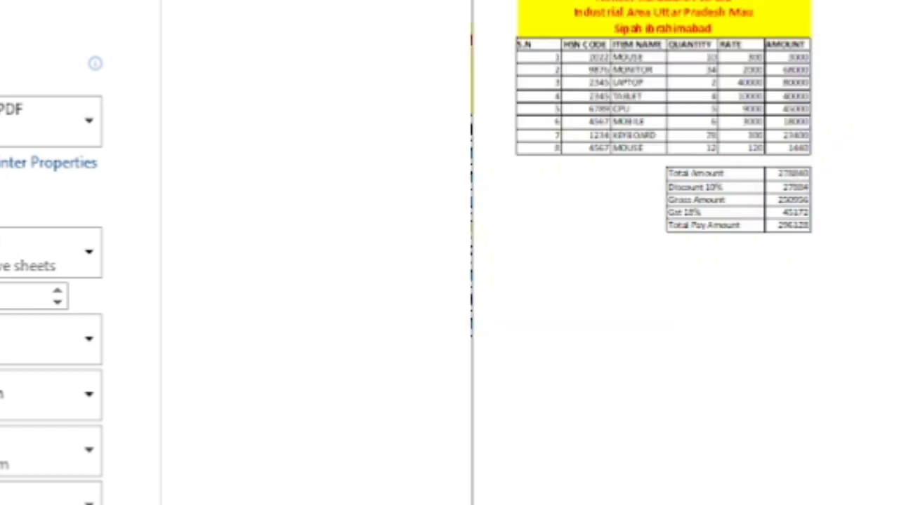
{"action": "left_click", "coordinate": [898, 504]}
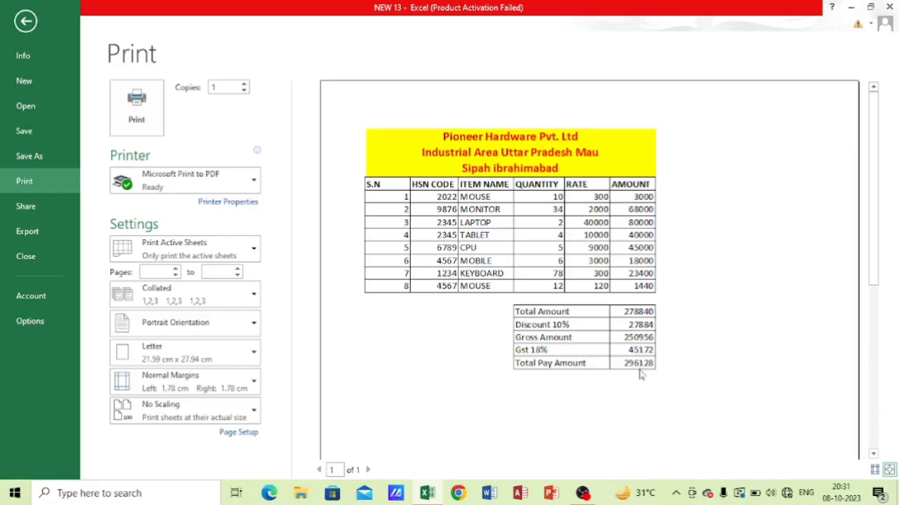
{"action": "left_click", "coordinate": [25, 21]}
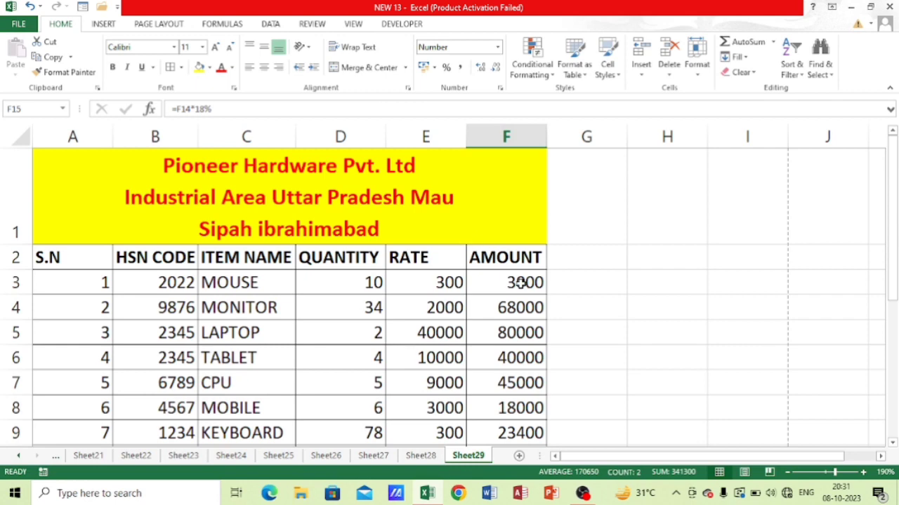
Step: Give the header row A2:F2 of the item table a dark green fill and white font colour
{"action": "scroll", "coordinate": [521, 263], "scroll_direction": "down", "scroll_amount": 2}
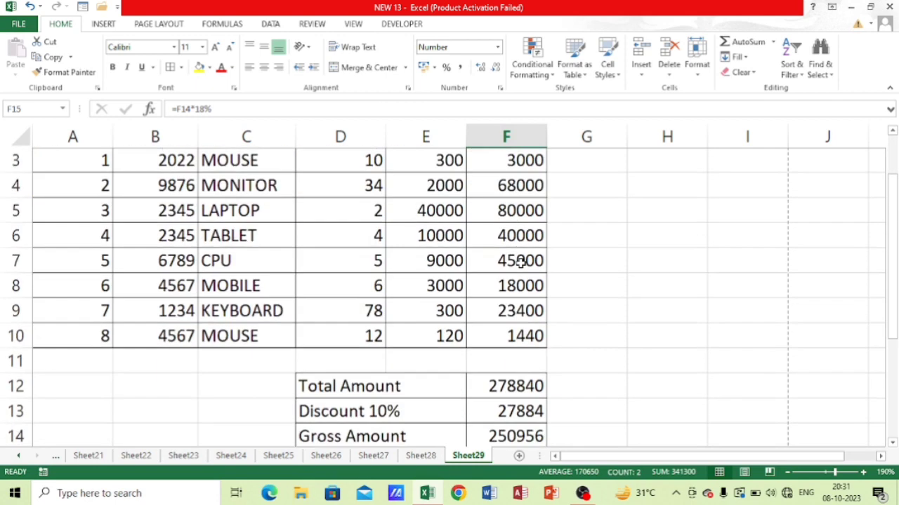
{"action": "scroll", "coordinate": [469, 295], "scroll_direction": "down", "scroll_amount": 1}
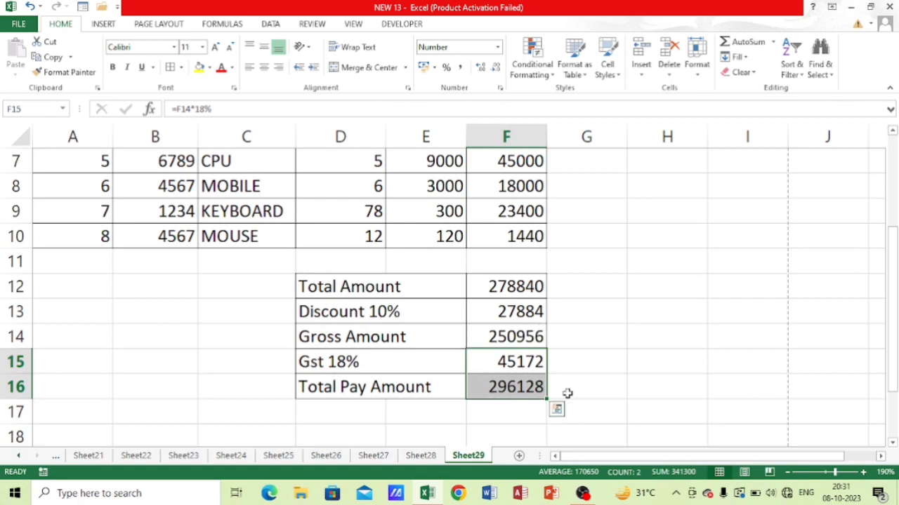
{"action": "scroll", "coordinate": [567, 393], "scroll_direction": "up", "scroll_amount": 2}
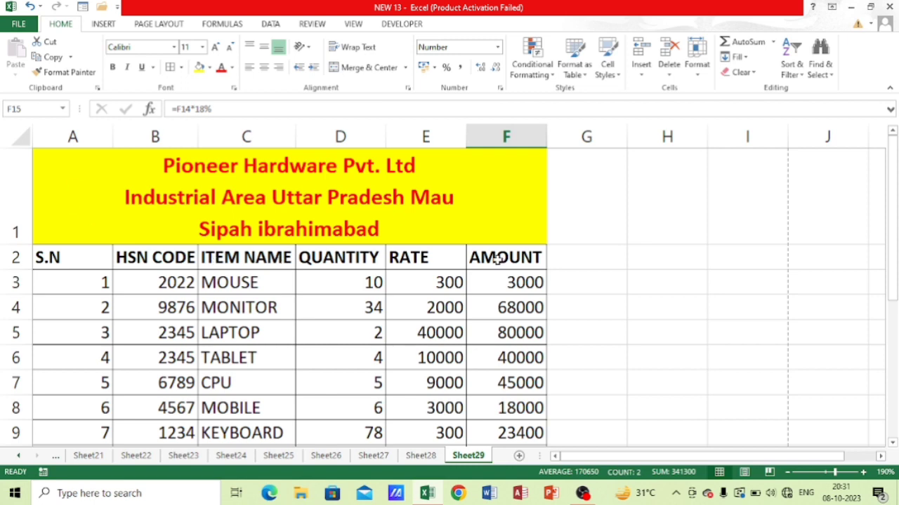
{"action": "left_click_drag", "start_coordinate": [49, 258], "coordinate": [505, 258]}
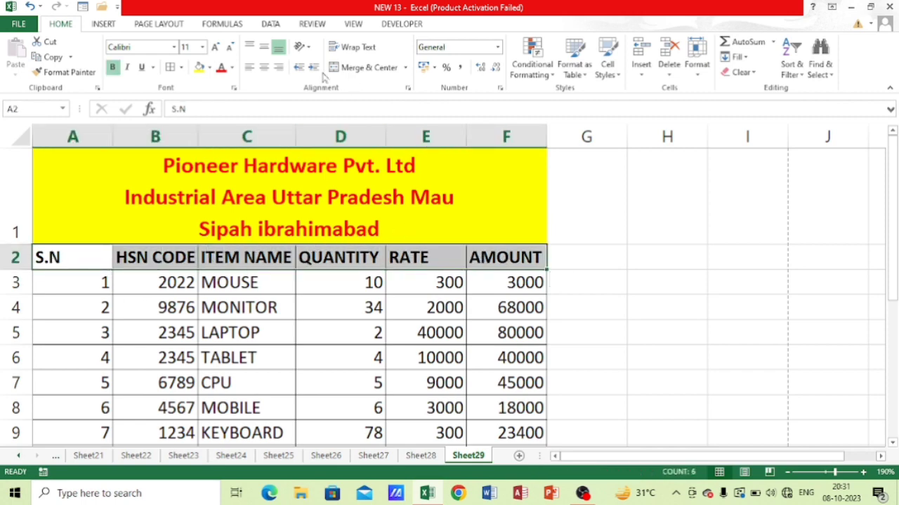
{"action": "left_click", "coordinate": [209, 67]}
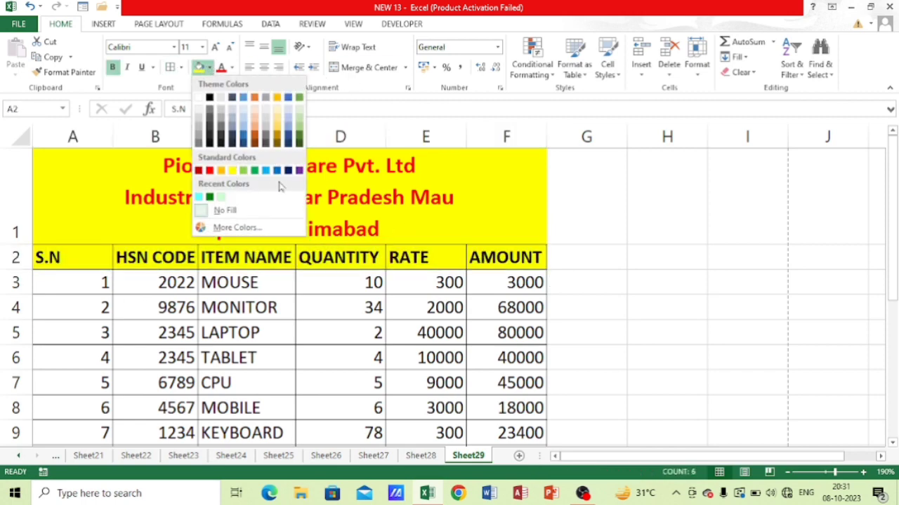
{"action": "left_click", "coordinate": [296, 142]}
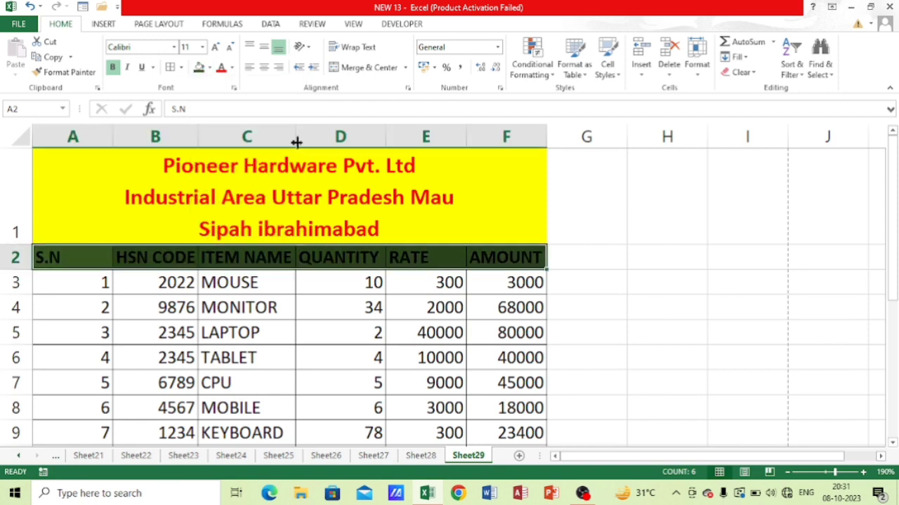
{"action": "left_click", "coordinate": [232, 67]}
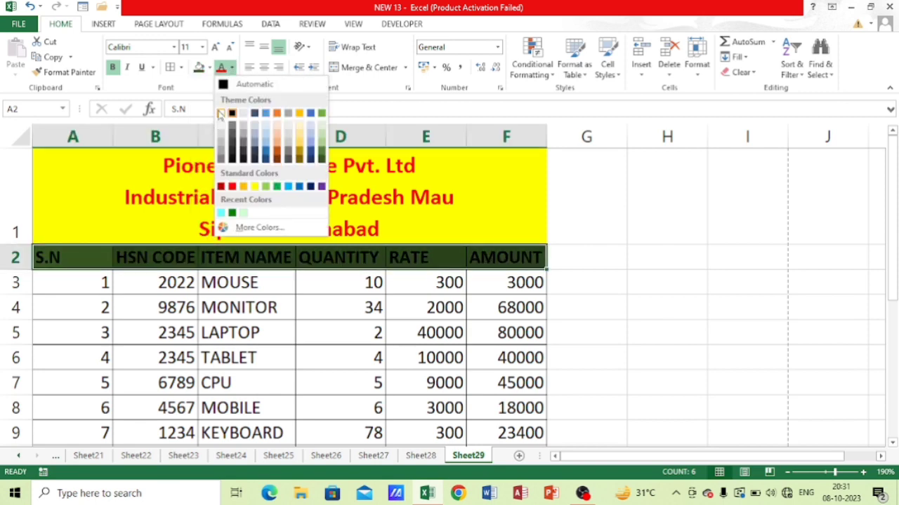
{"action": "left_click", "coordinate": [220, 114]}
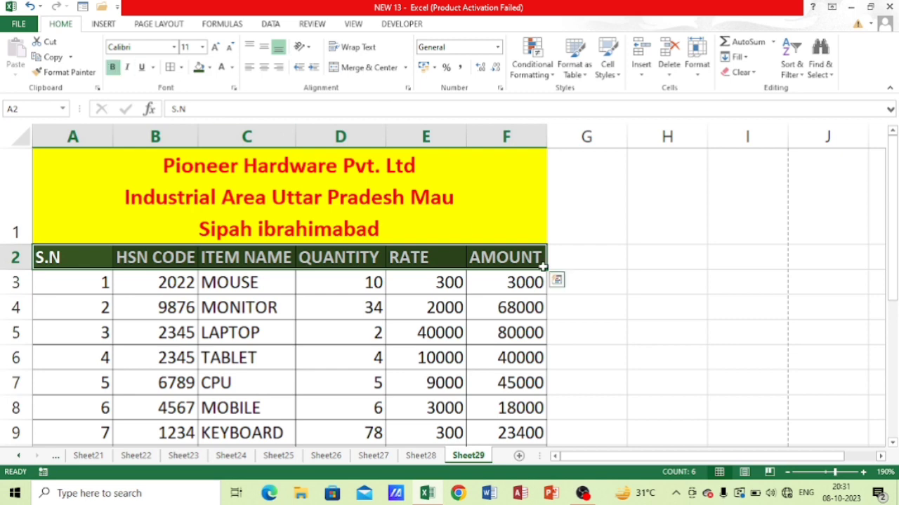
{"action": "left_click", "coordinate": [658, 311]}
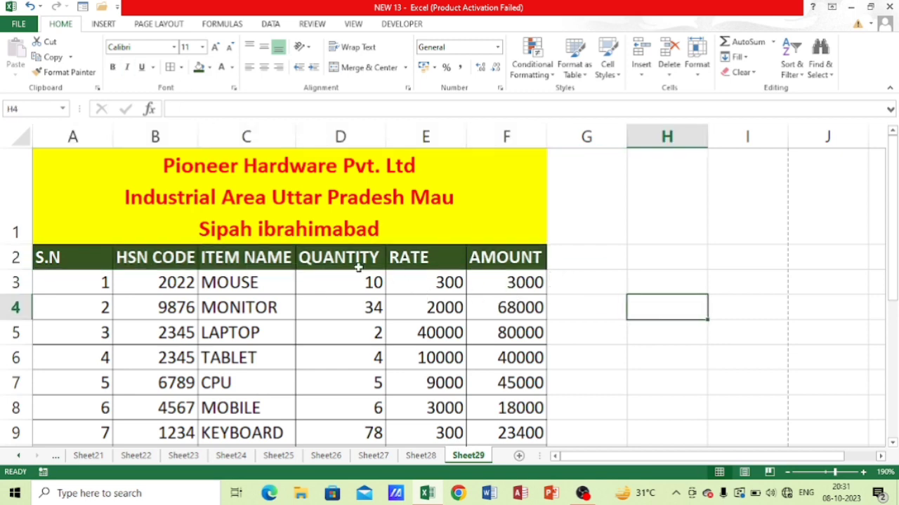
Step: Centre the serial numbers in A3:A9 and the quantities in D3:D9 horizontally
{"action": "scroll", "coordinate": [348, 266], "scroll_direction": "down", "scroll_amount": 2}
{"action": "scroll", "coordinate": [94, 204], "scroll_direction": "up", "scroll_amount": 2}
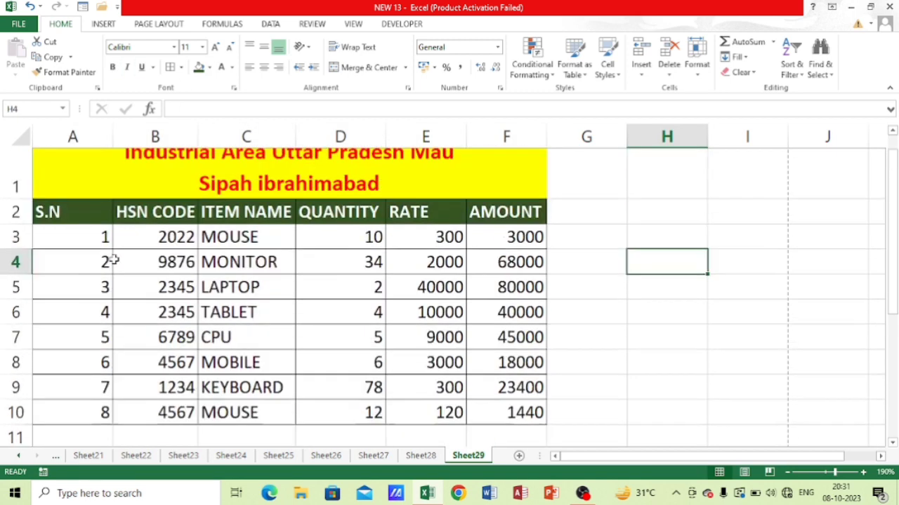
{"action": "left_click_drag", "start_coordinate": [67, 281], "coordinate": [66, 425]}
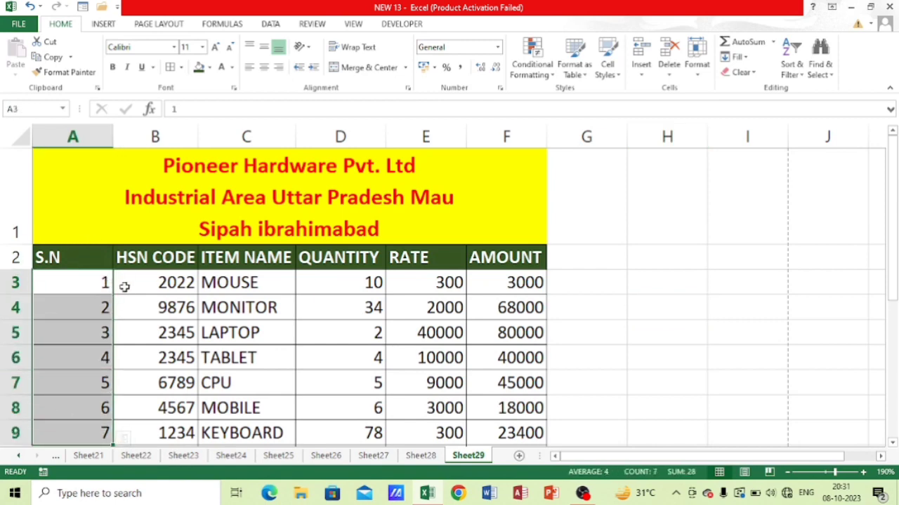
{"action": "left_click", "coordinate": [270, 68]}
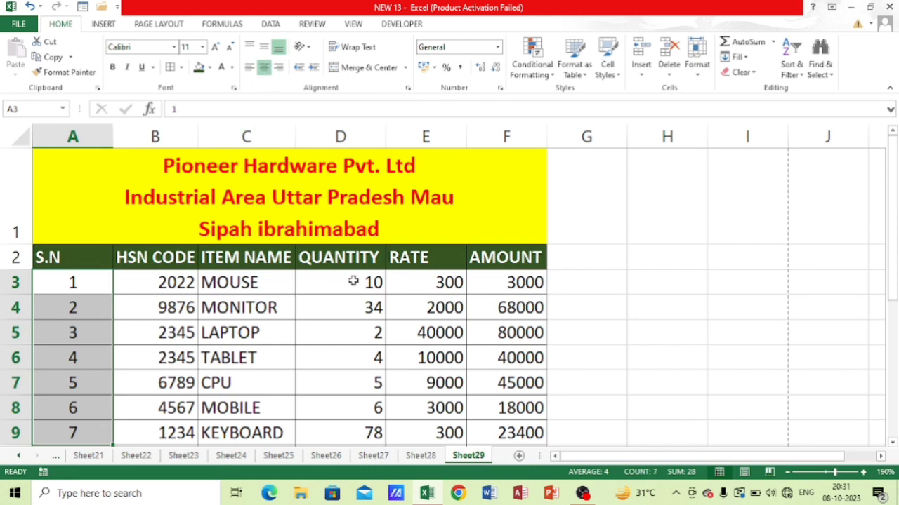
{"action": "left_click_drag", "start_coordinate": [354, 282], "coordinate": [349, 425]}
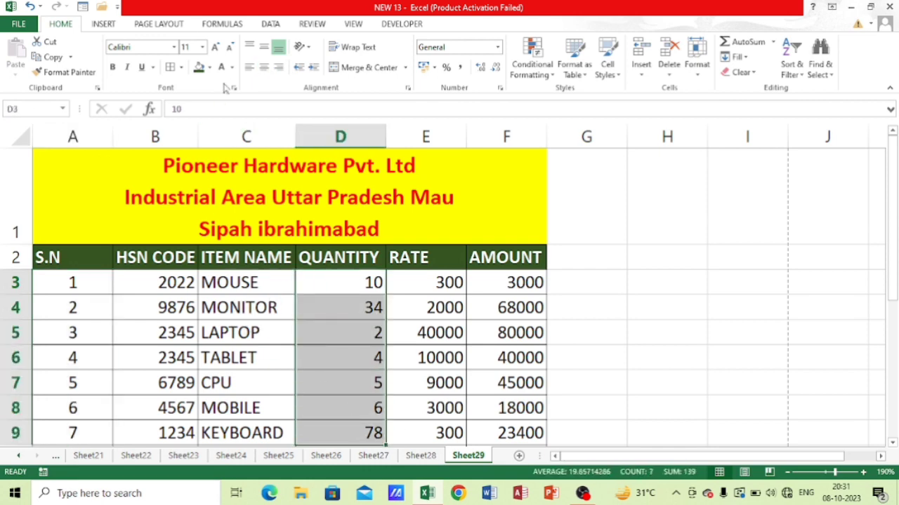
{"action": "left_click", "coordinate": [265, 68]}
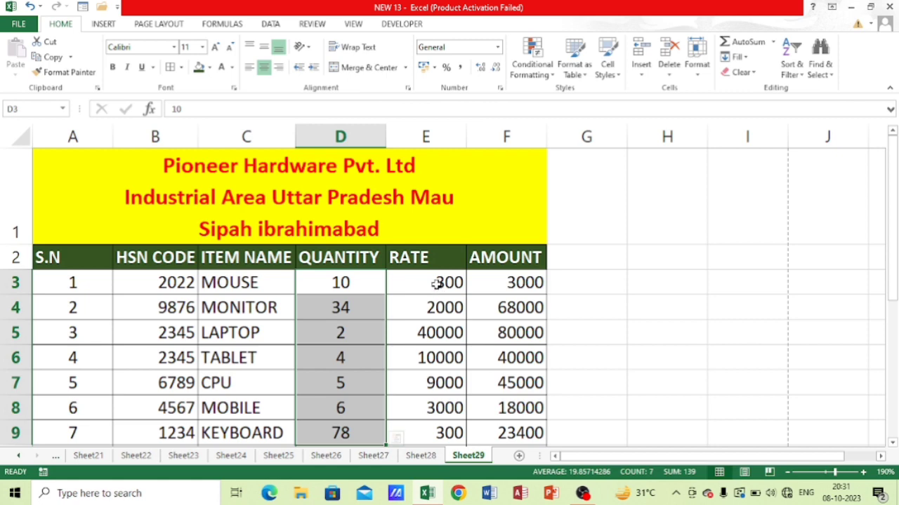
{"action": "left_click", "coordinate": [665, 289]}
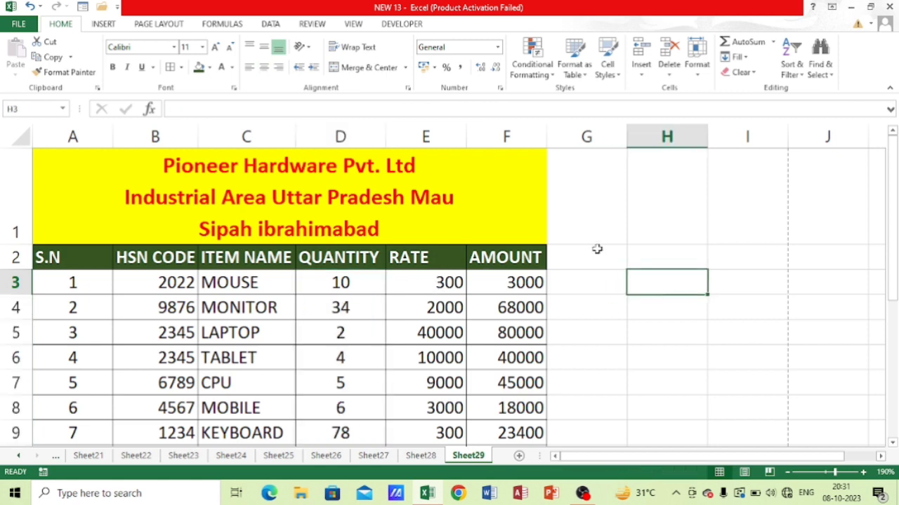
{"action": "scroll", "coordinate": [596, 248], "scroll_direction": "down", "scroll_amount": 1}
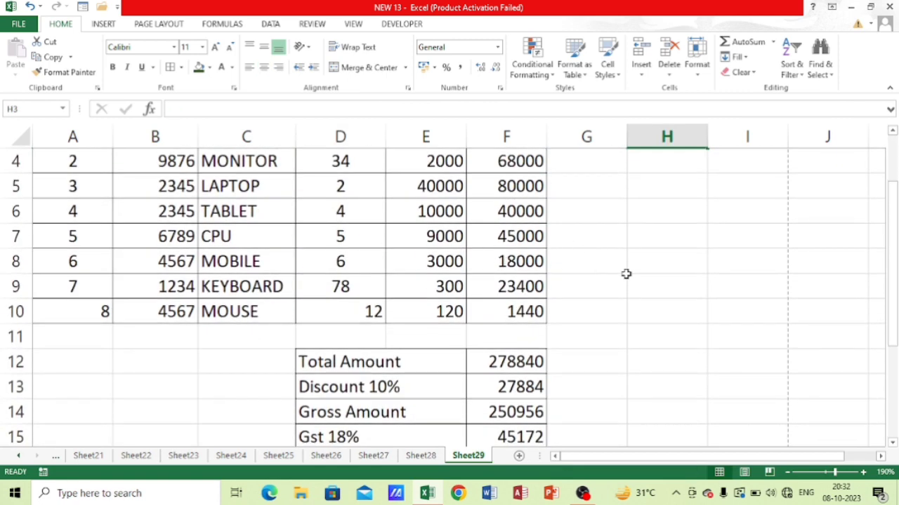
{"action": "scroll", "coordinate": [626, 274], "scroll_direction": "down", "scroll_amount": 1}
{"action": "scroll", "coordinate": [580, 280], "scroll_direction": "up", "scroll_amount": 2}
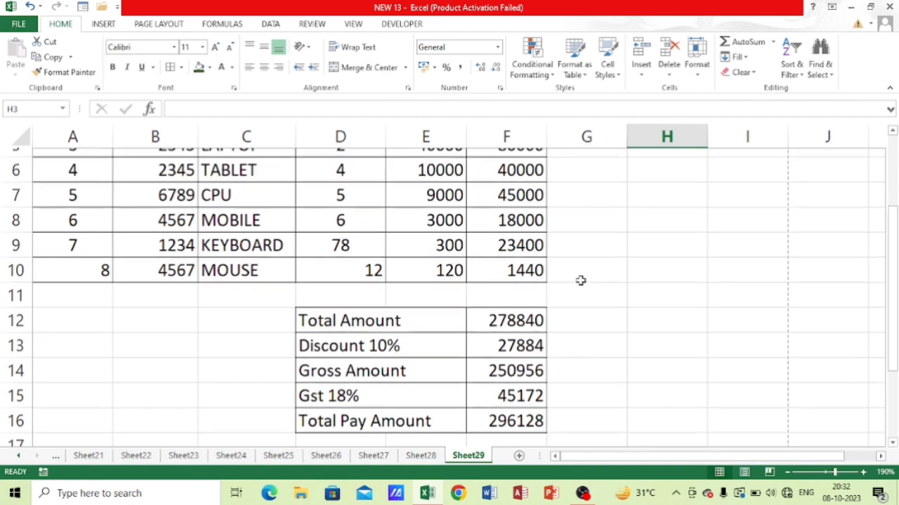